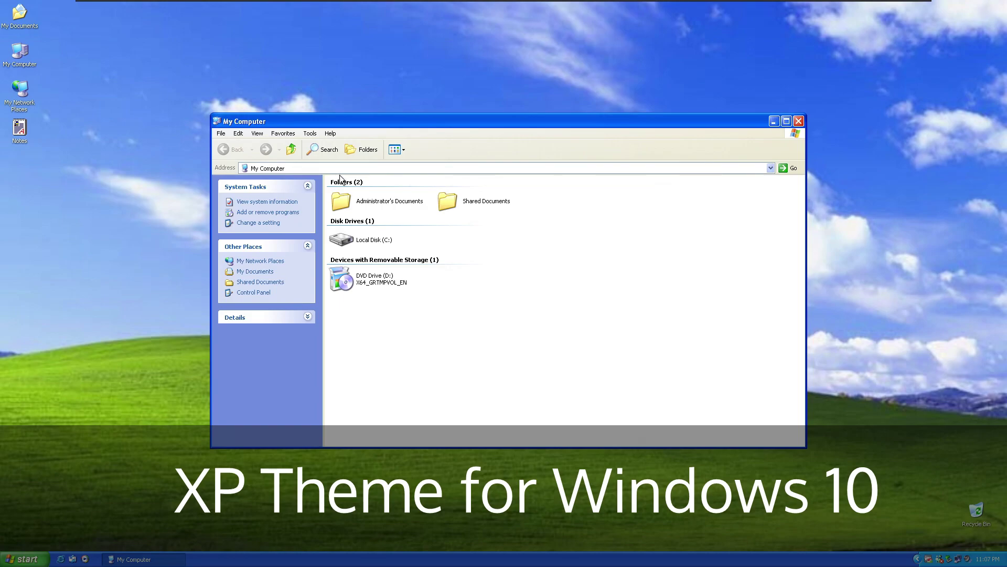
Step: View the Program Files (x86) folder on Local Disk (C:) and go back to My Computer
double_click(352, 243)
double_click(420, 226)
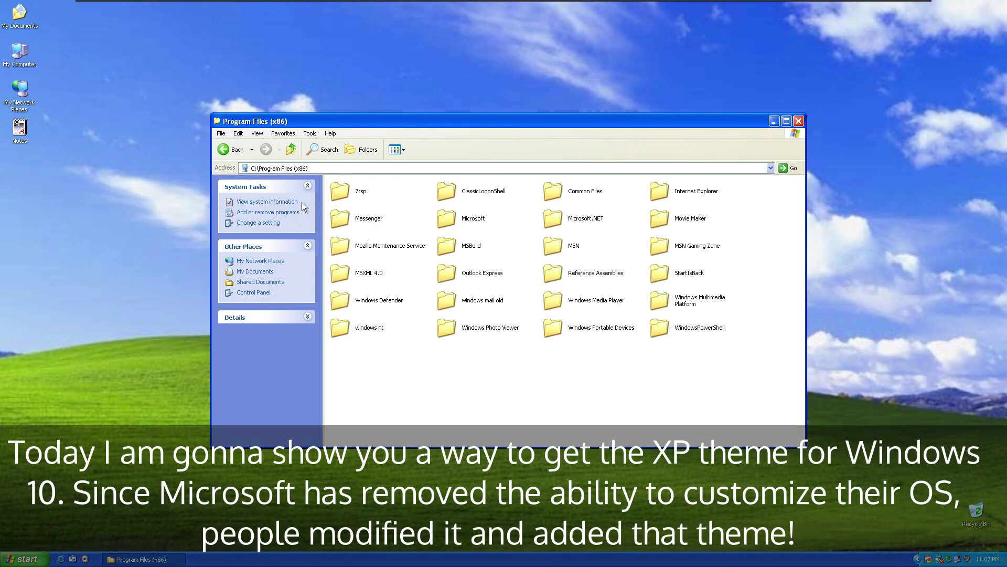
click(215, 148)
click(215, 148)
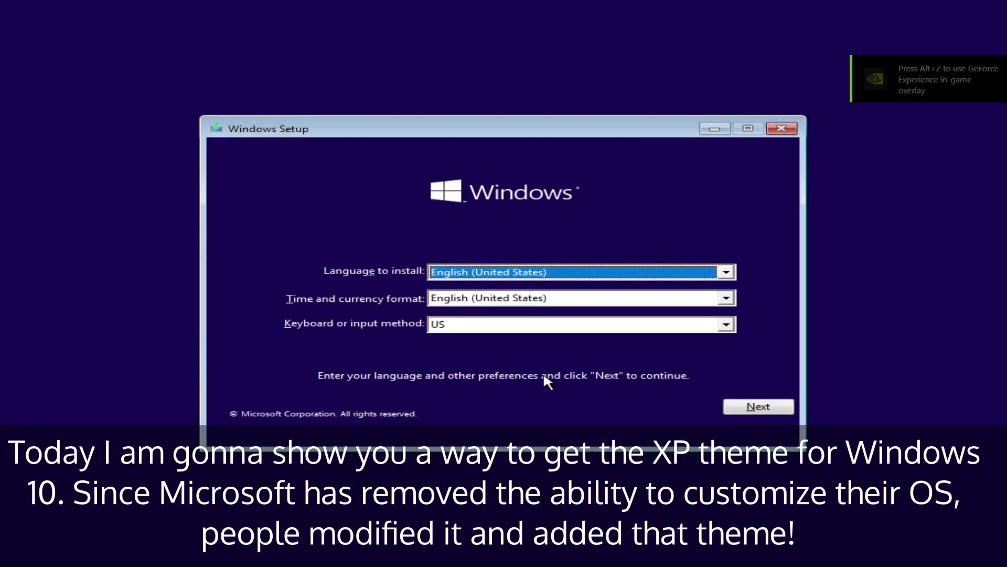
Step: Run Windows Setup with the English (United States) and US keyboard defaults, accepting the license terms and choosing a custom installation
click(758, 406)
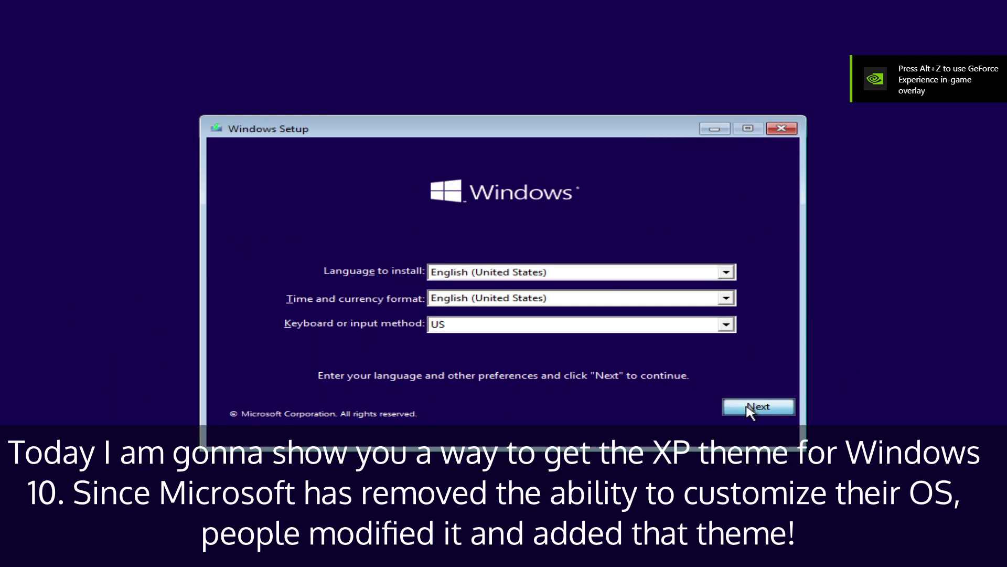
click(518, 286)
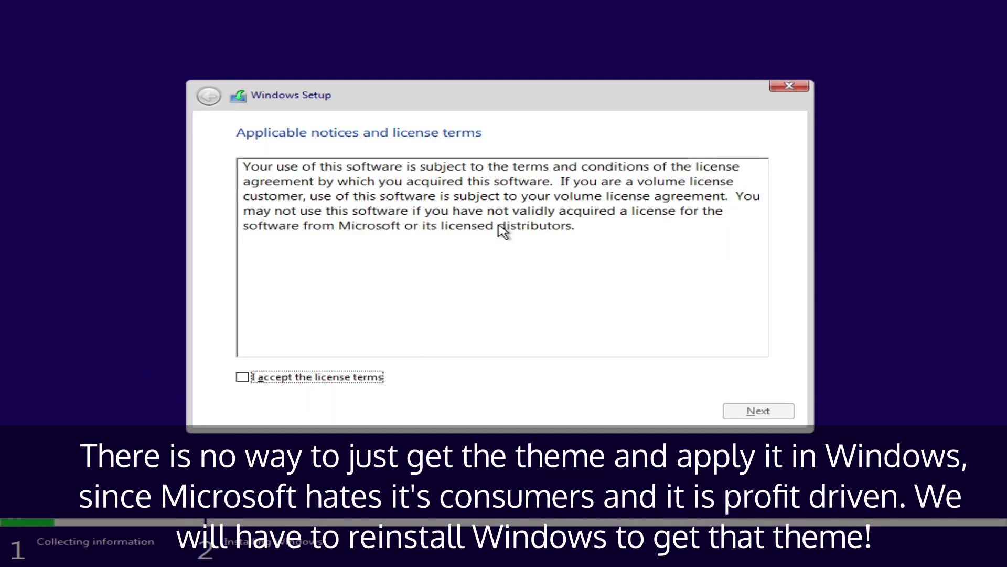
key(space)
key(alt+n)
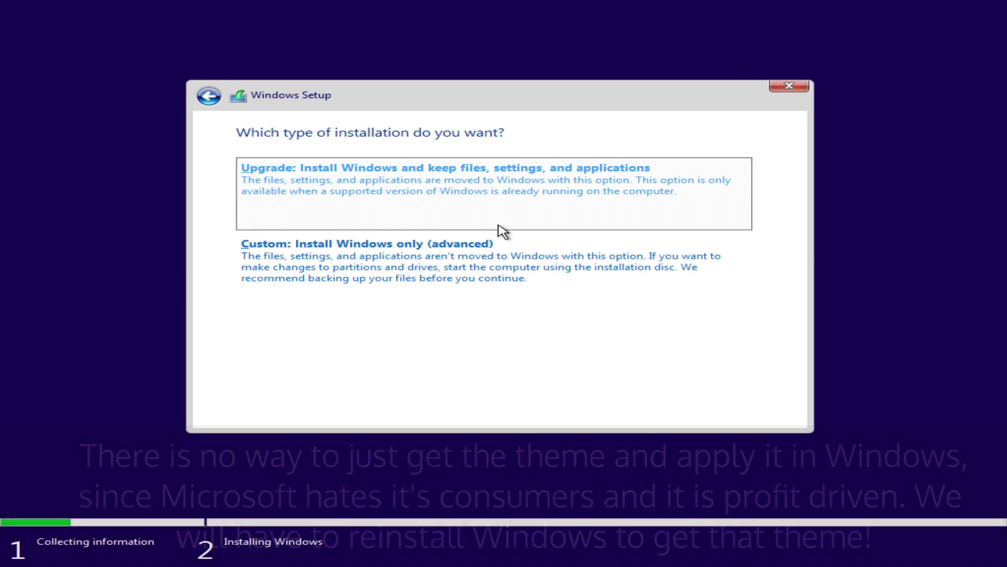
key(alt+c)
key(alt+n)
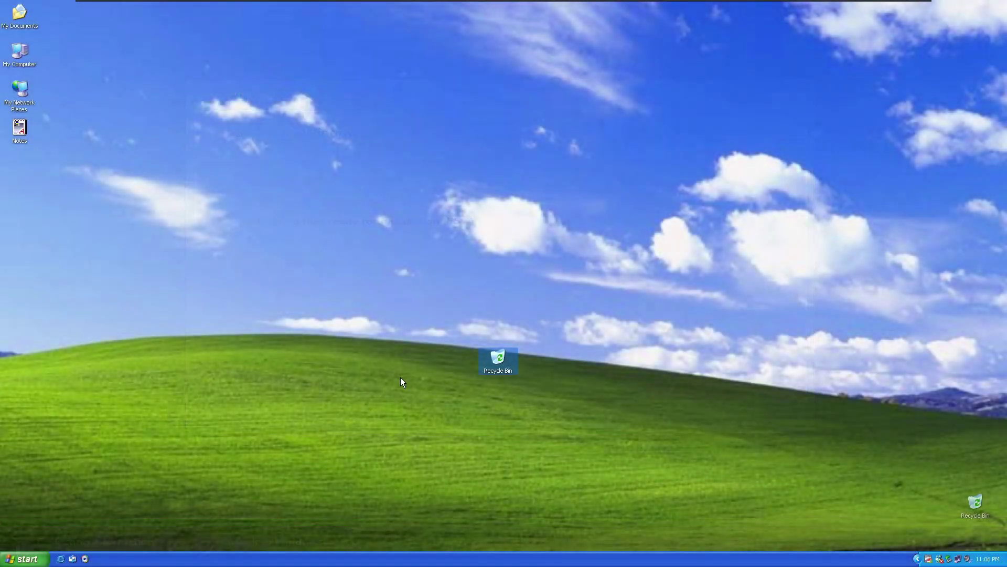
Step: Refresh the desktop and open My Computer
right_click(401, 382)
click(427, 411)
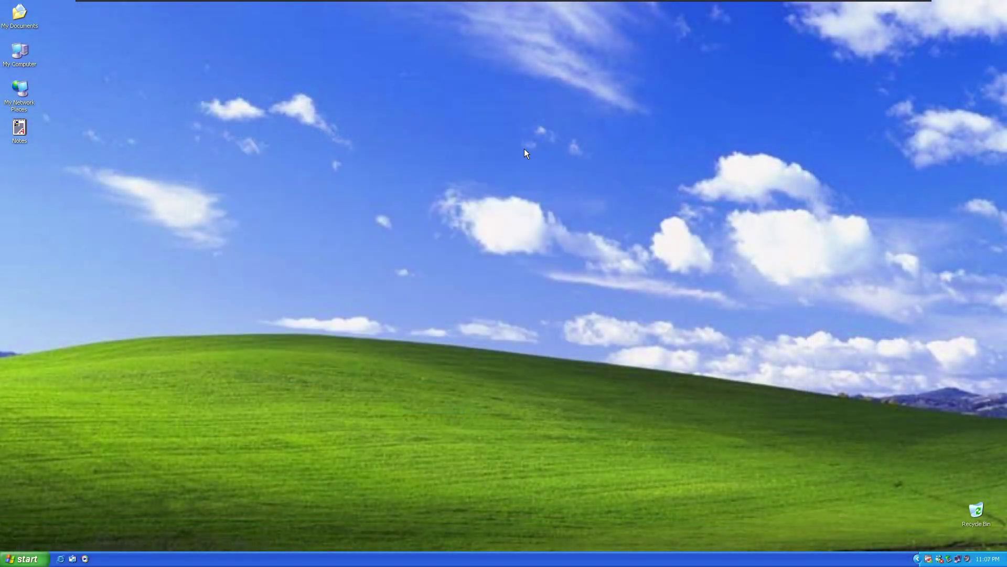
key(super)
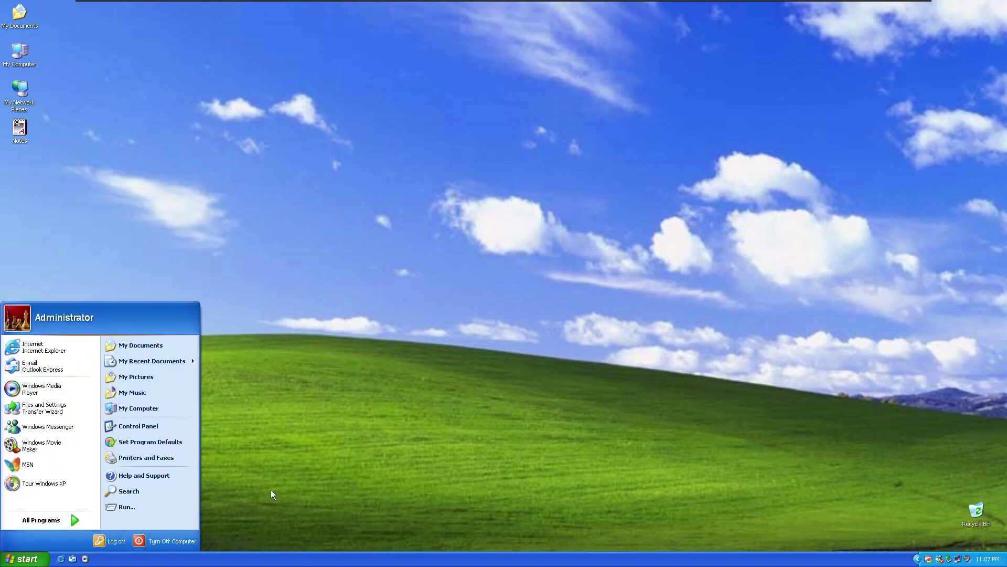
click(167, 402)
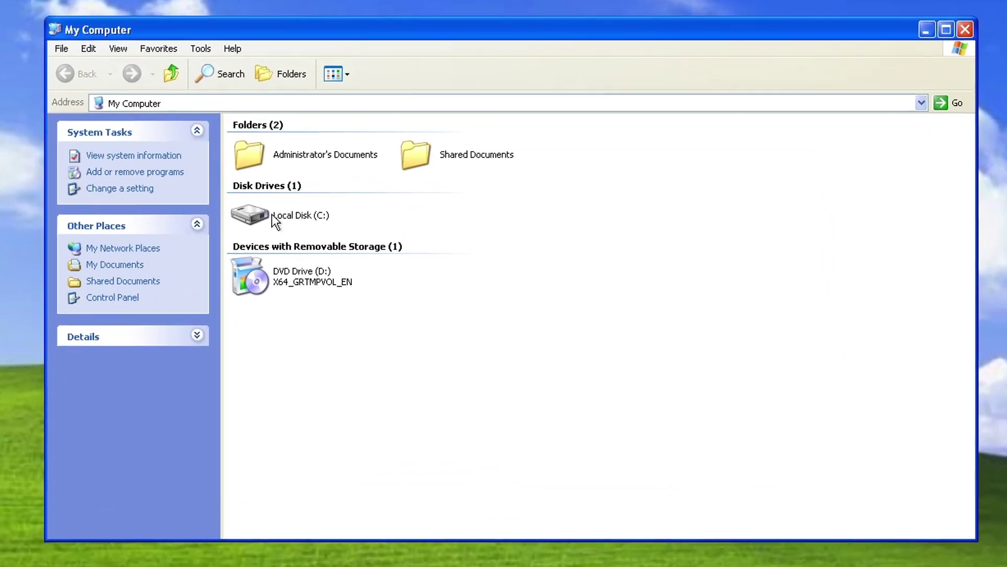
Step: Browse Local Disk (C:) and its Program Files (x86) folder, go back to My Computer and close the window
double_click(273, 216)
double_click(327, 181)
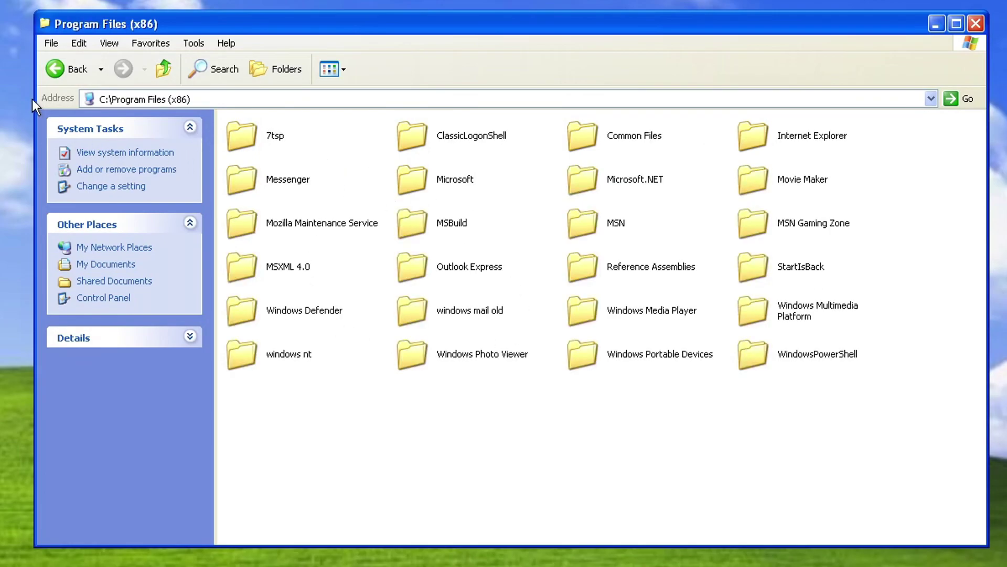
click(58, 63)
click(58, 63)
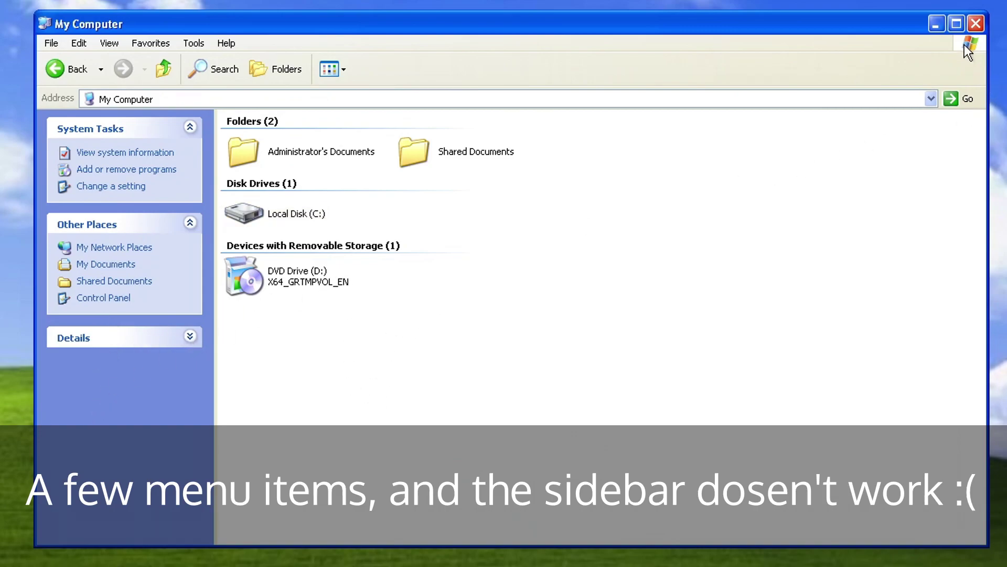
click(976, 24)
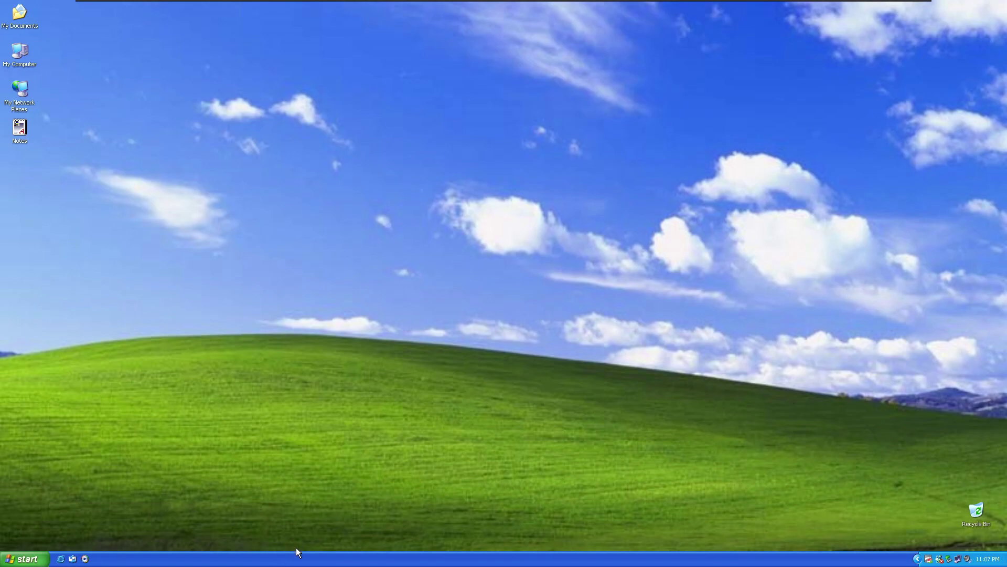
Step: Open the Taskbar settings, restore the Settings window from full screen and enlarge it until its category list fits
right_click(296, 549)
click(308, 561)
right_click(309, 561)
click(313, 556)
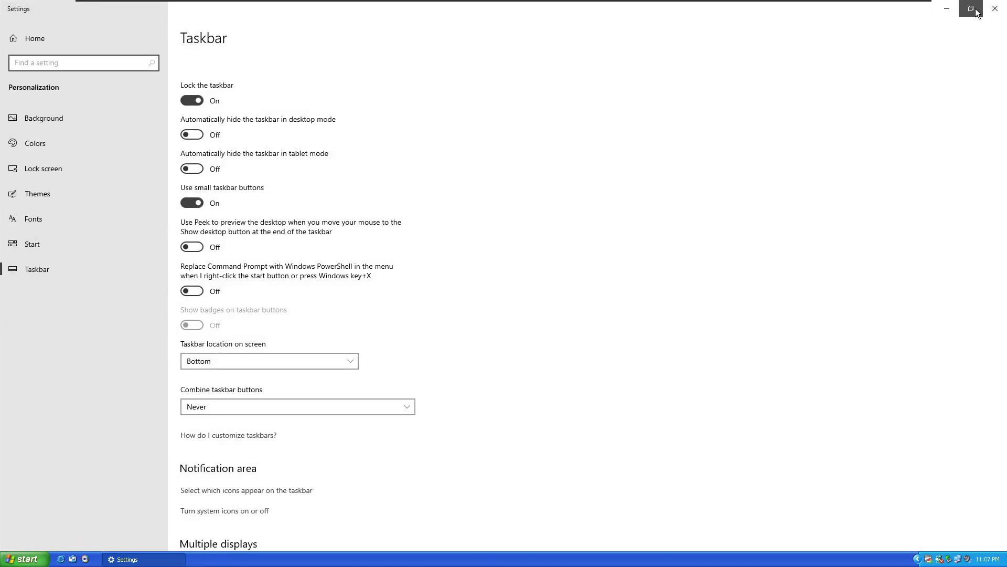
click(971, 8)
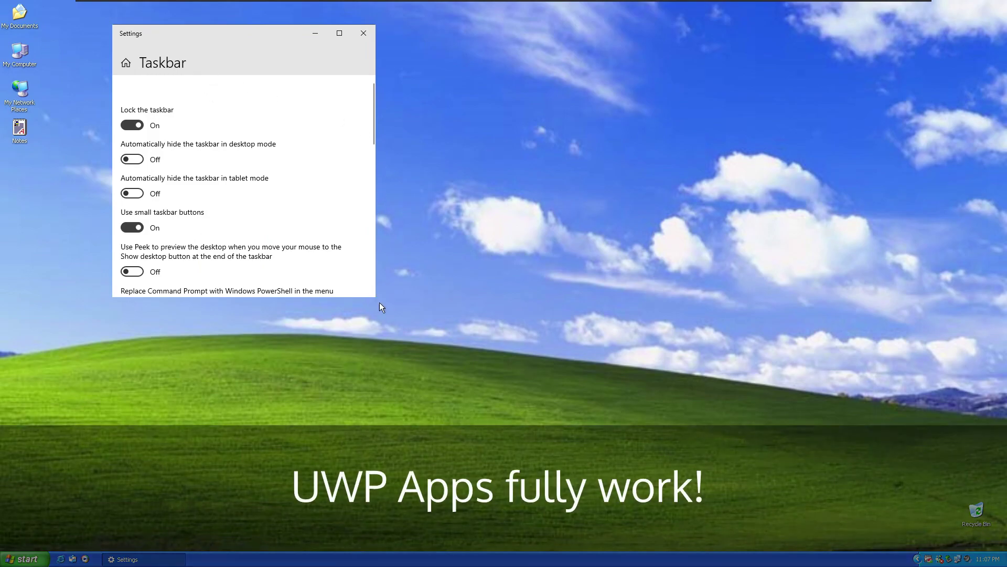
drag(376, 298, 811, 416)
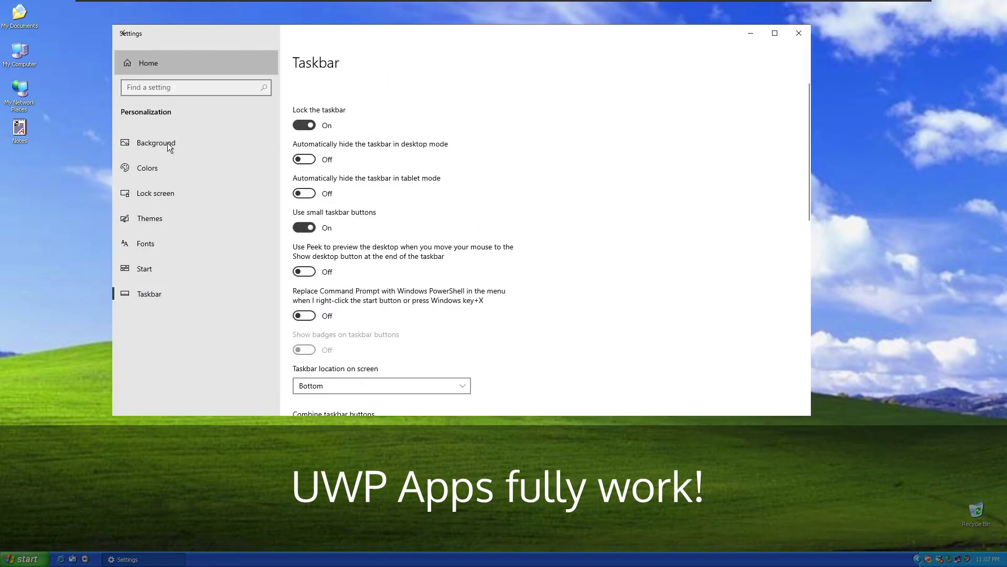
Step: Go to the System settings and view the device specifications on the About page
click(242, 138)
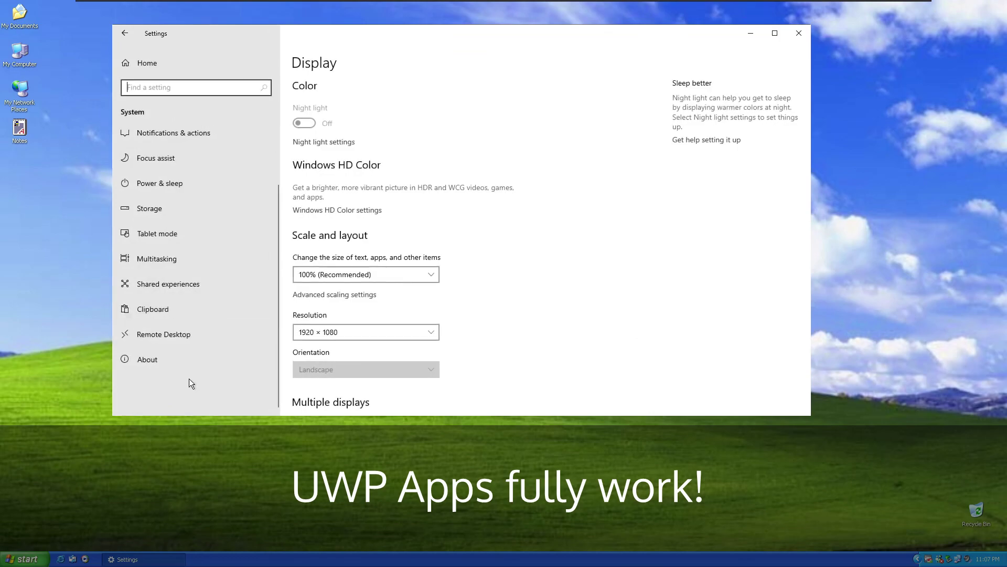
click(179, 362)
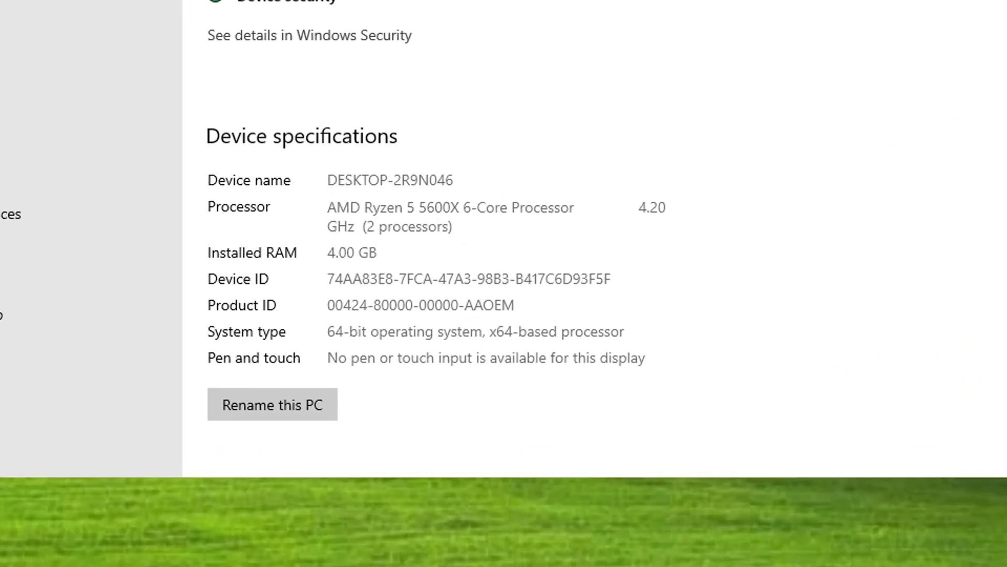
scroll(354, 335, down, 5)
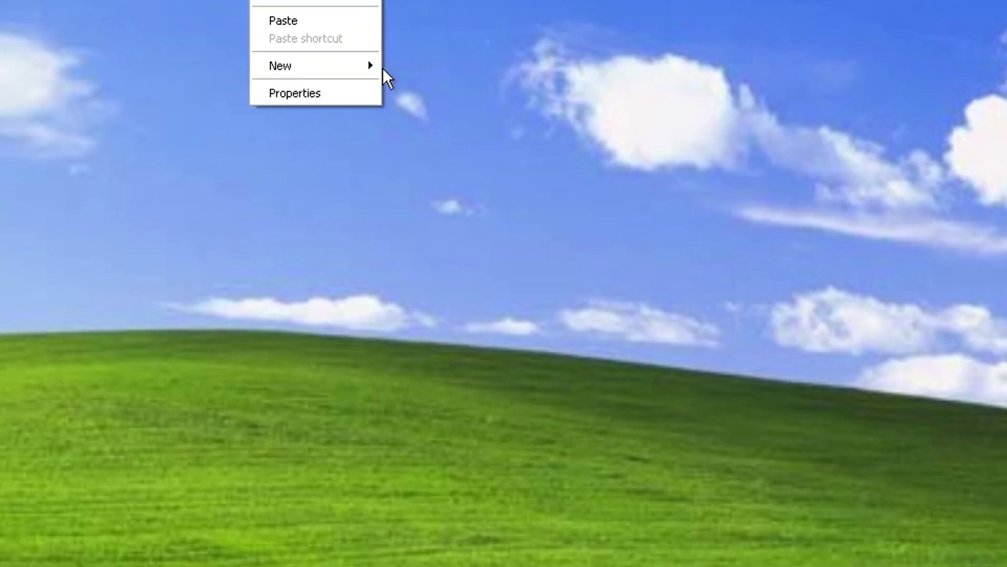
Step: Open the desktop's Display Properties and preview several backgrounds, including River Sumida, Santa Fe Stucco and Soap Bubbles
click(638, 72)
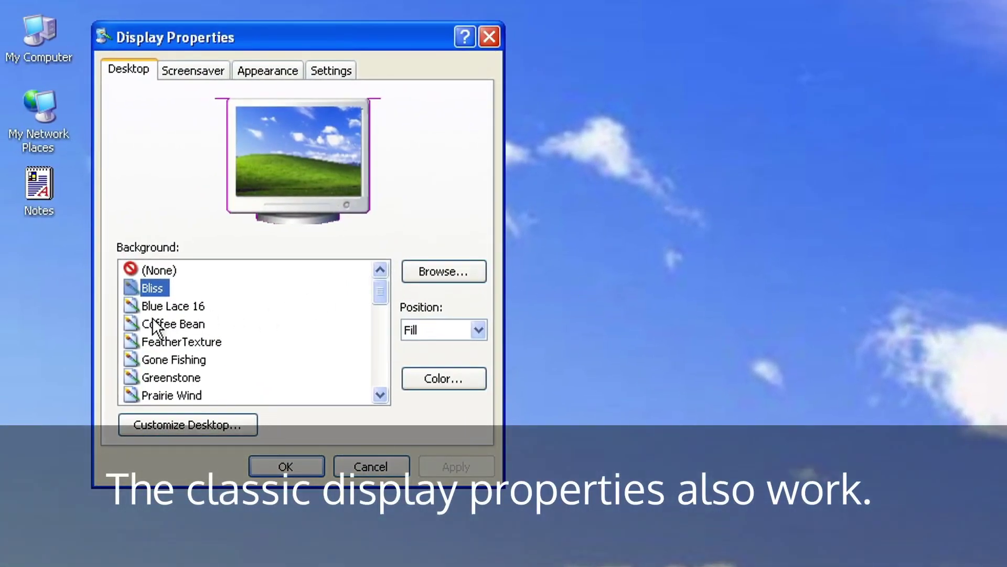
click(154, 324)
scroll(152, 346, down, 1)
click(148, 323)
click(168, 307)
scroll(212, 349, down, 1)
click(173, 325)
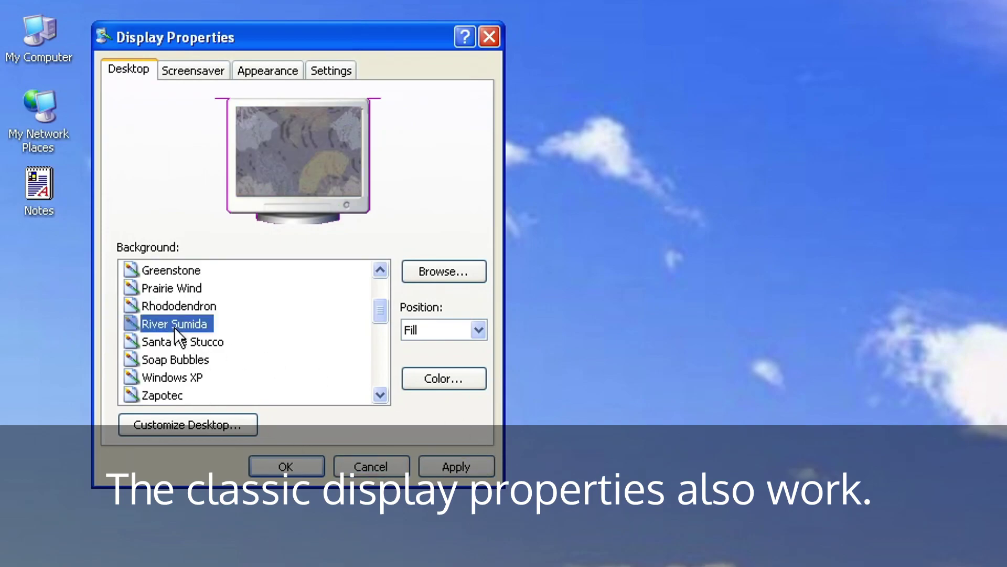
click(183, 343)
click(188, 361)
Step: Set Windows XP as the desktop background and confirm the change
click(188, 377)
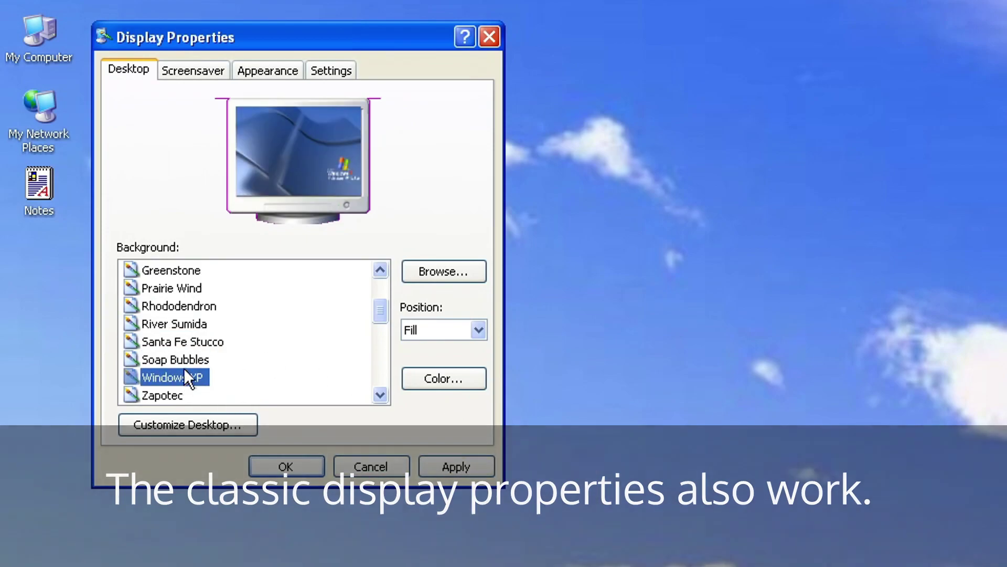
click(197, 394)
click(179, 374)
click(229, 420)
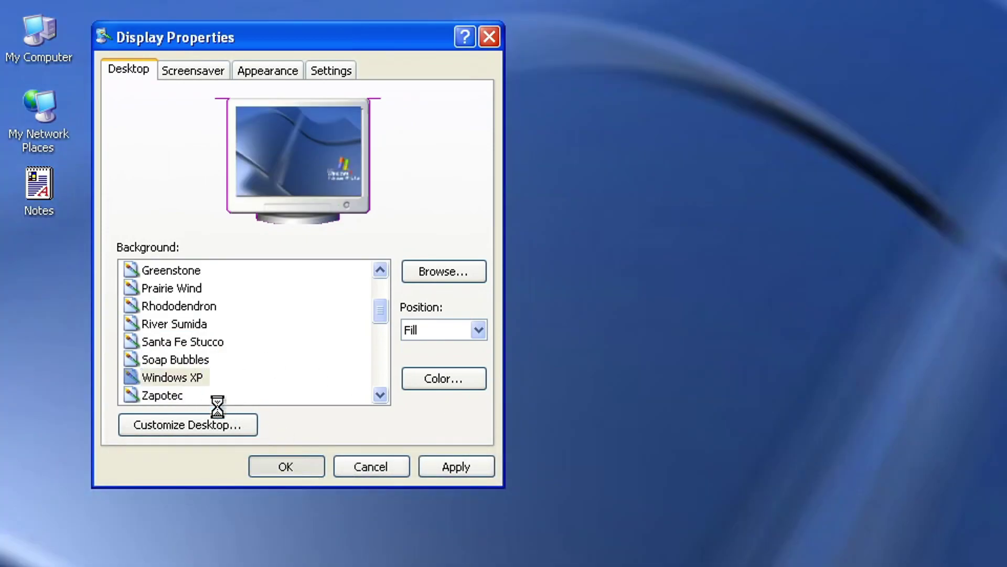
Step: Reopen Display Properties and set the background position to Stretch
right_click(331, 237)
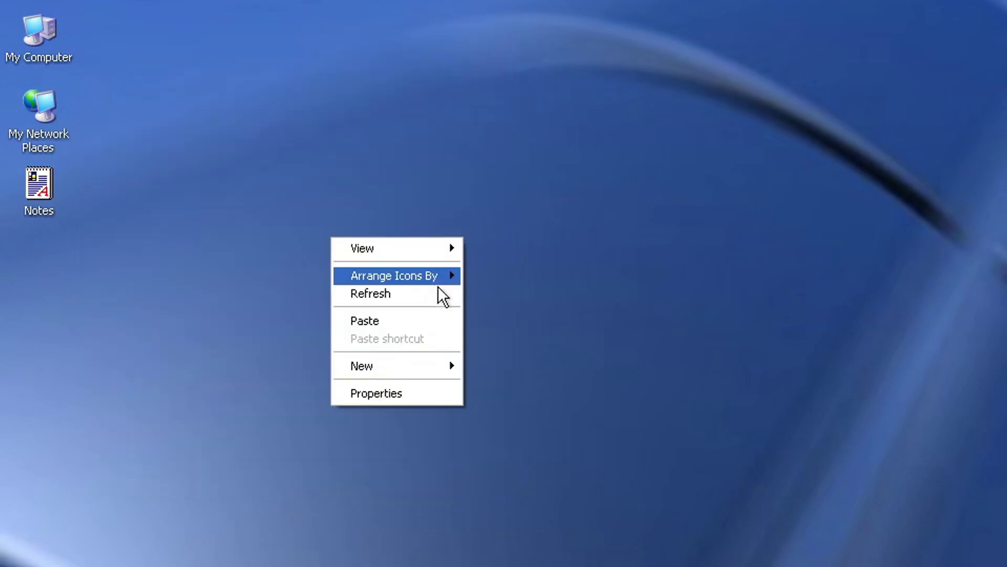
click(310, 230)
right_click(435, 465)
click(514, 566)
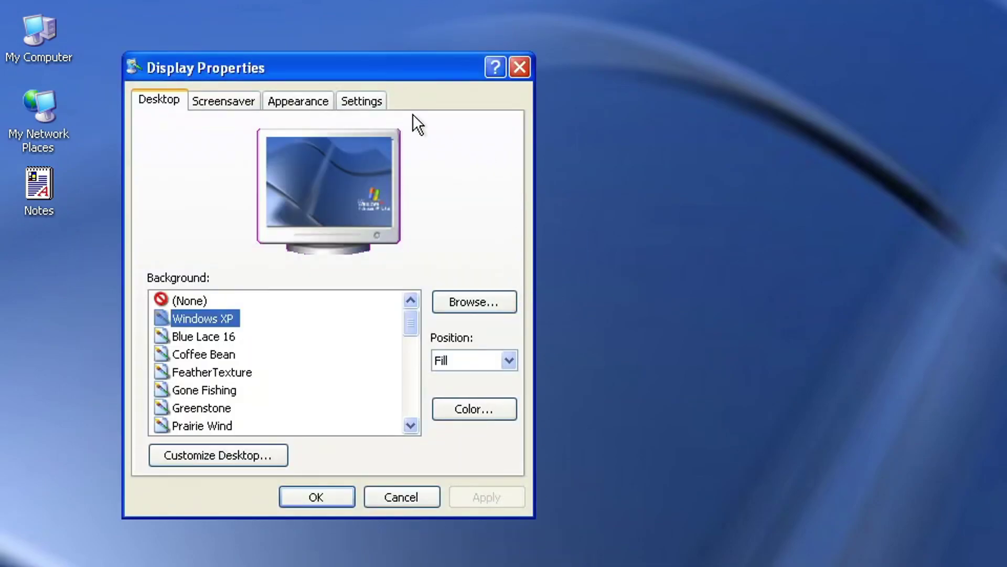
click(469, 360)
click(458, 388)
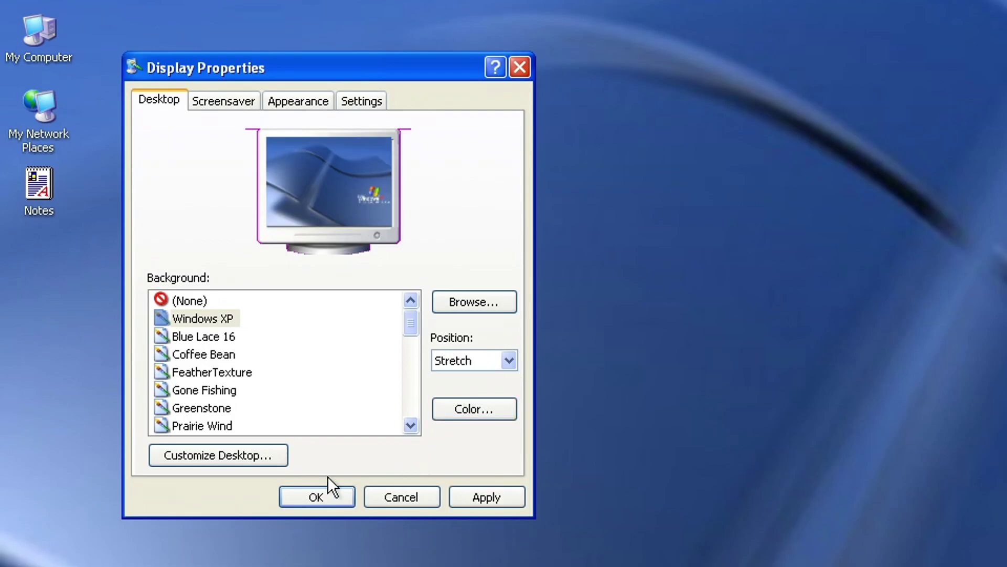
click(320, 496)
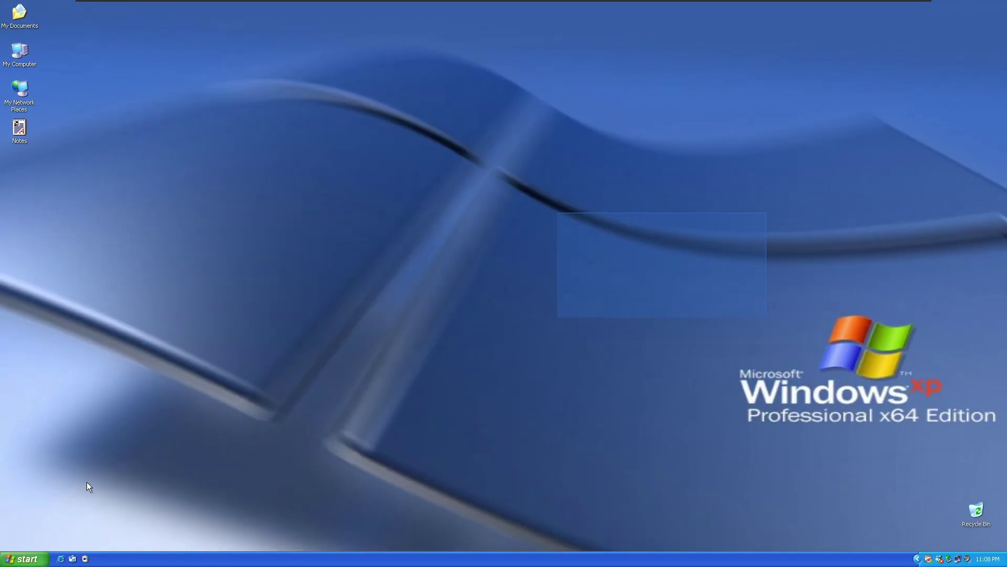
Step: Look at the hidden notification area icons and collapse them again
click(918, 559)
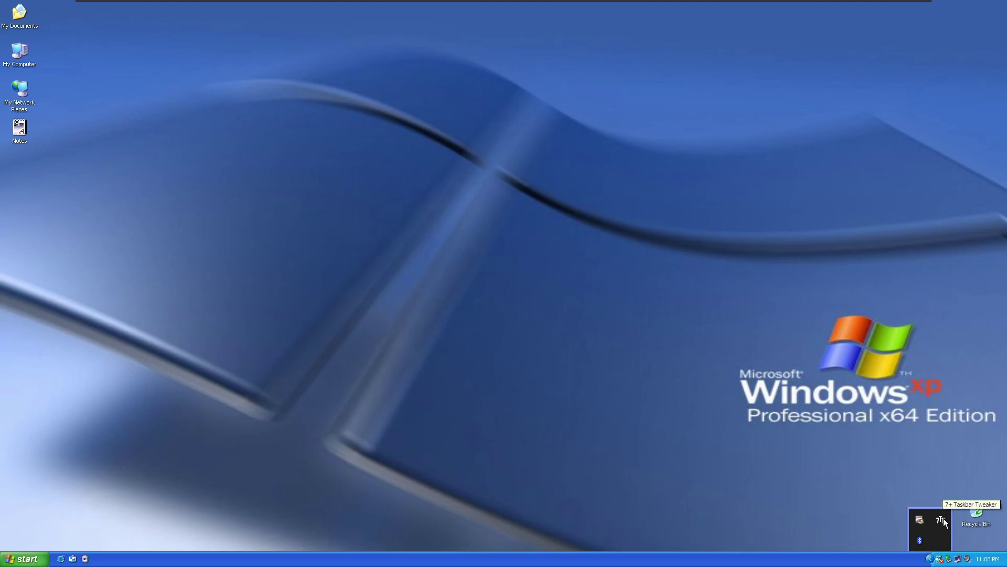
click(930, 559)
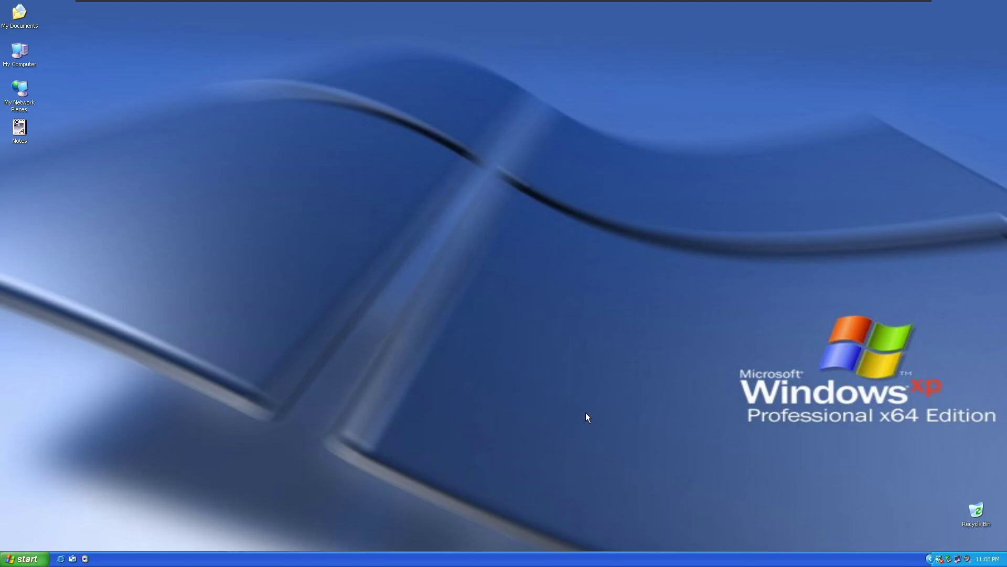
Step: Open the Notes document from the desktop, read through its introduction and What's New section in a smaller window, and close it
double_click(21, 128)
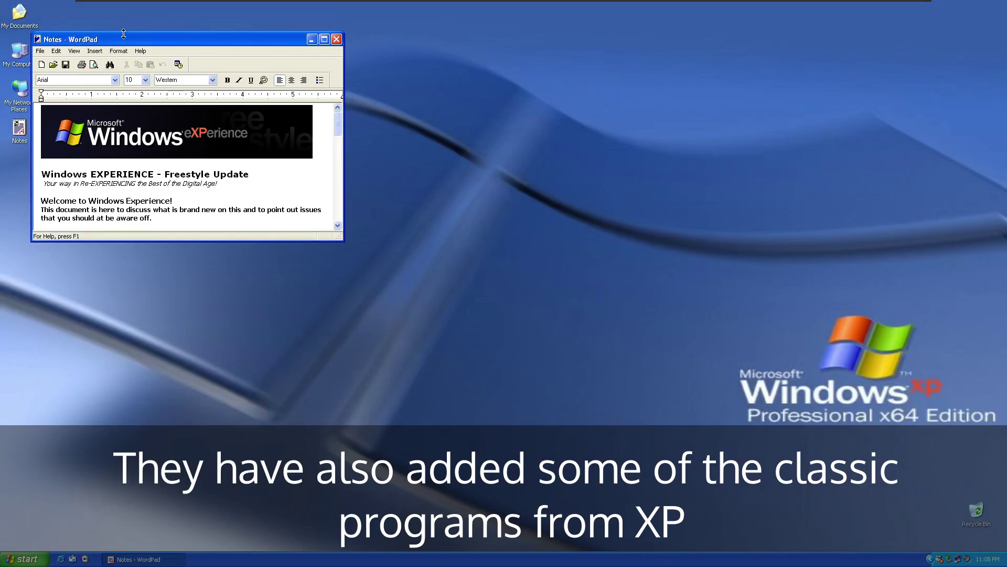
drag(124, 37, 428, 125)
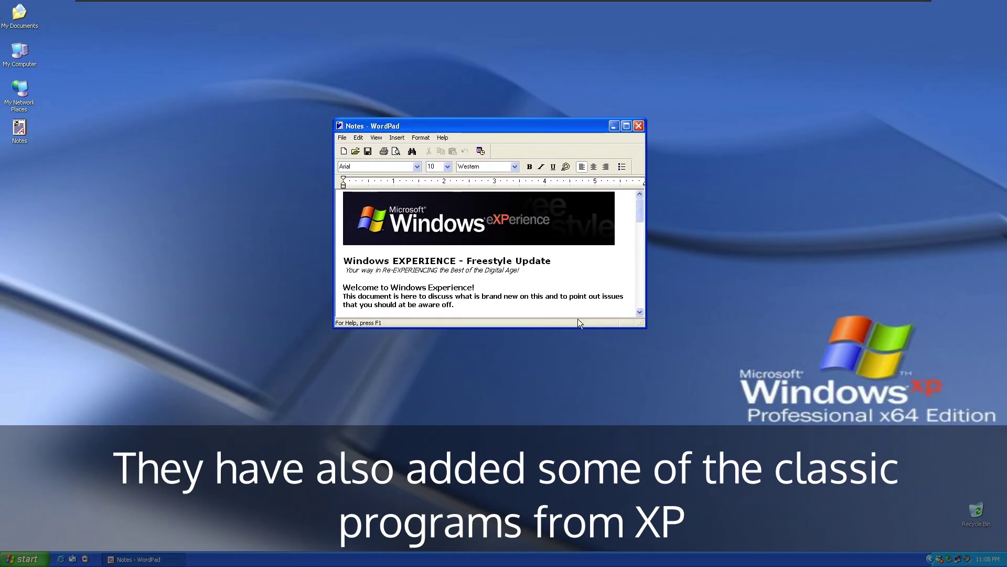
scroll(488, 253, down, 3)
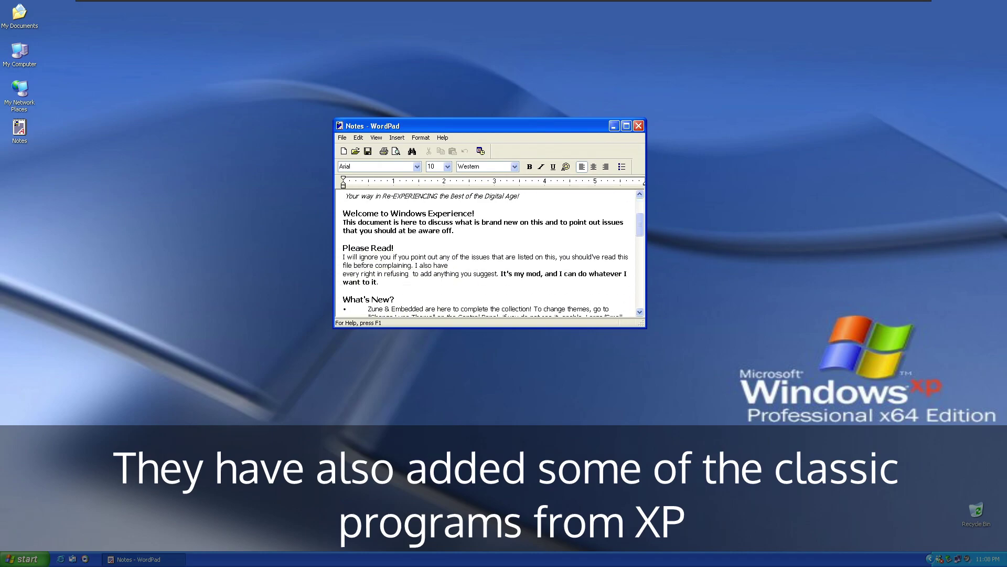
scroll(639, 188, down, 3)
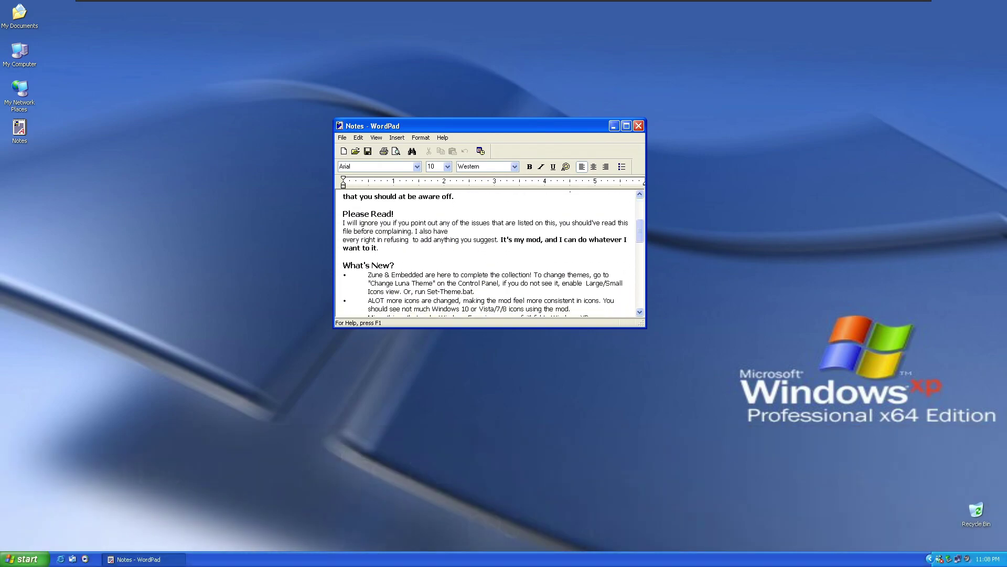
click(639, 126)
Step: View the Screensaver settings in Display Properties, and reopen the dialog to try its Appearance settings
right_click(377, 115)
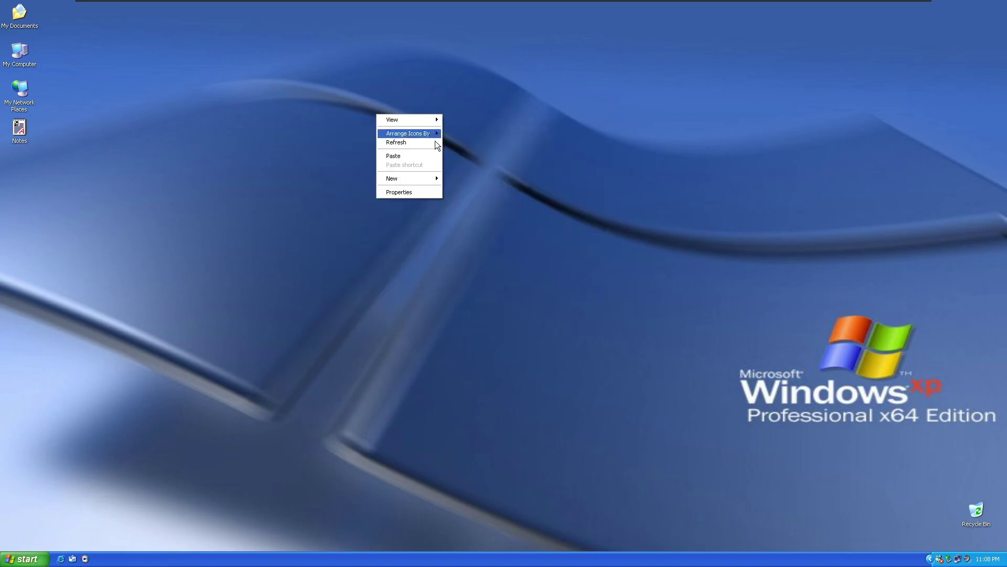
click(424, 194)
click(127, 101)
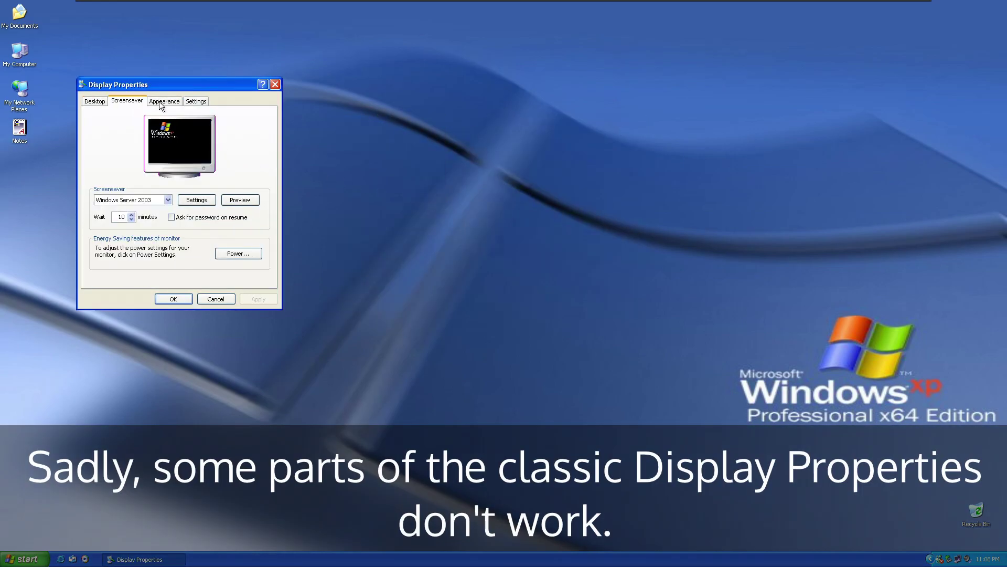
key(Escape)
right_click(149, 252)
click(190, 332)
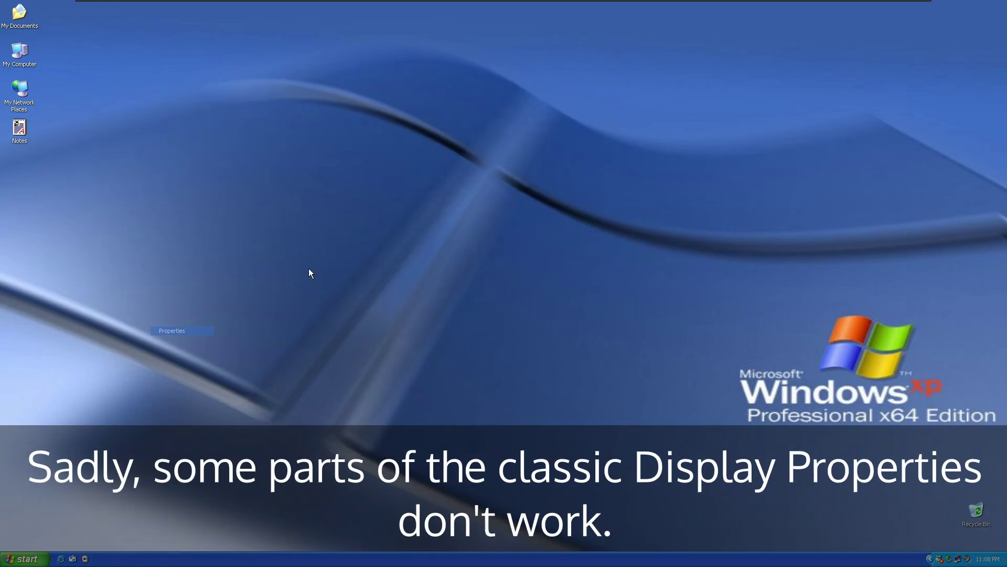
click(188, 119)
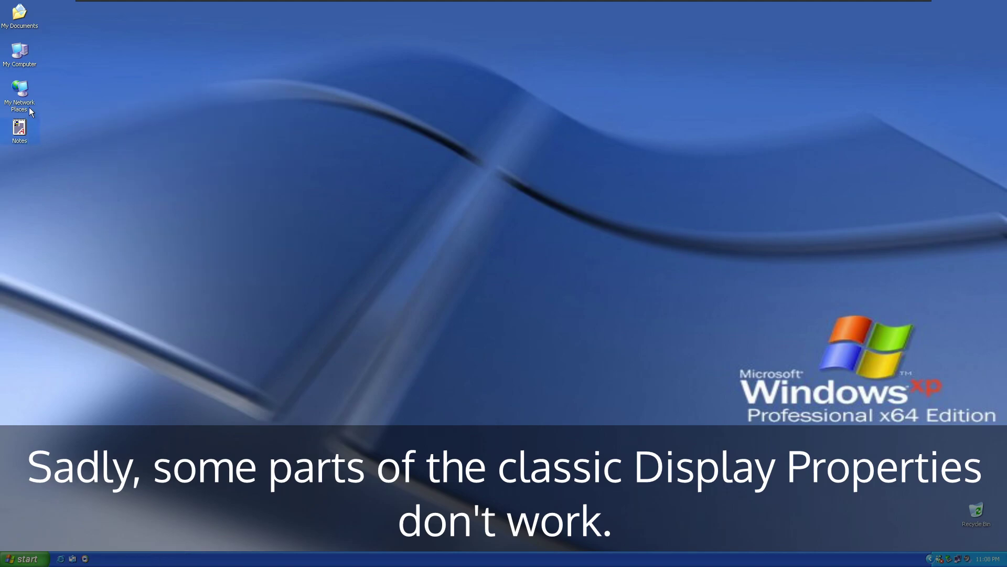
Step: Open the My Documents folder from the desktop
double_click(20, 11)
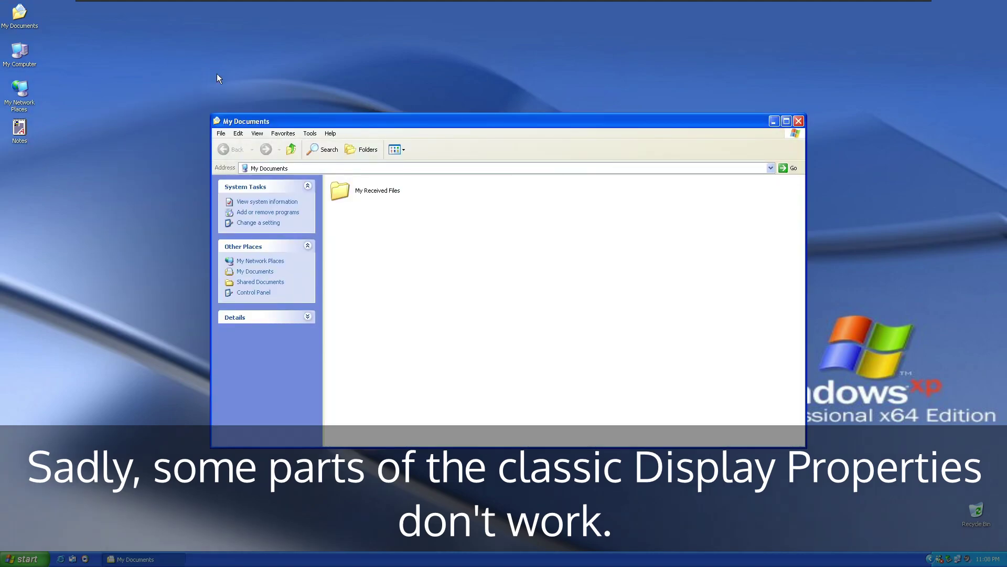
Step: Browse the My Received Files folder and its parent folders up to Desktop, and close the Explorer window
double_click(349, 197)
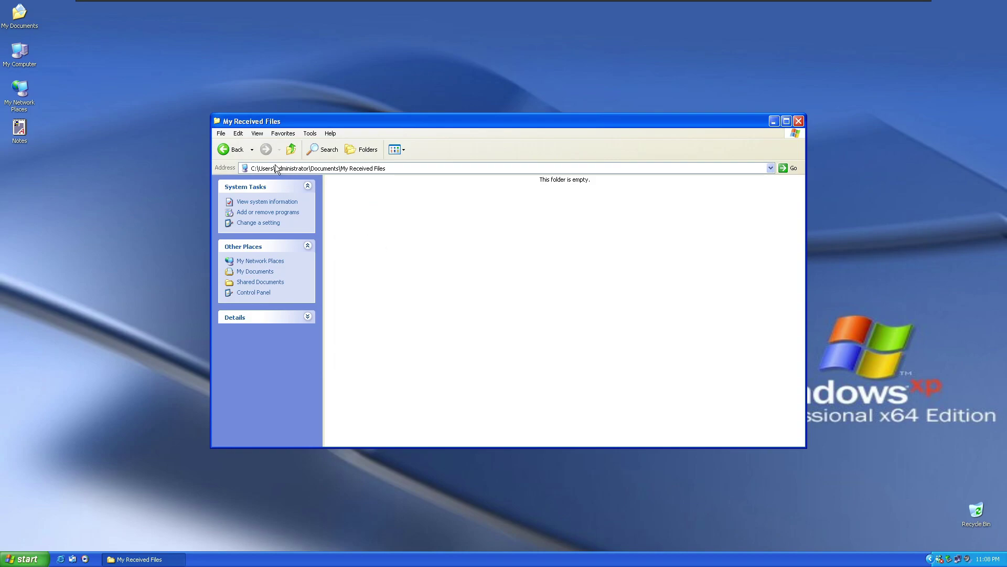
double_click(292, 150)
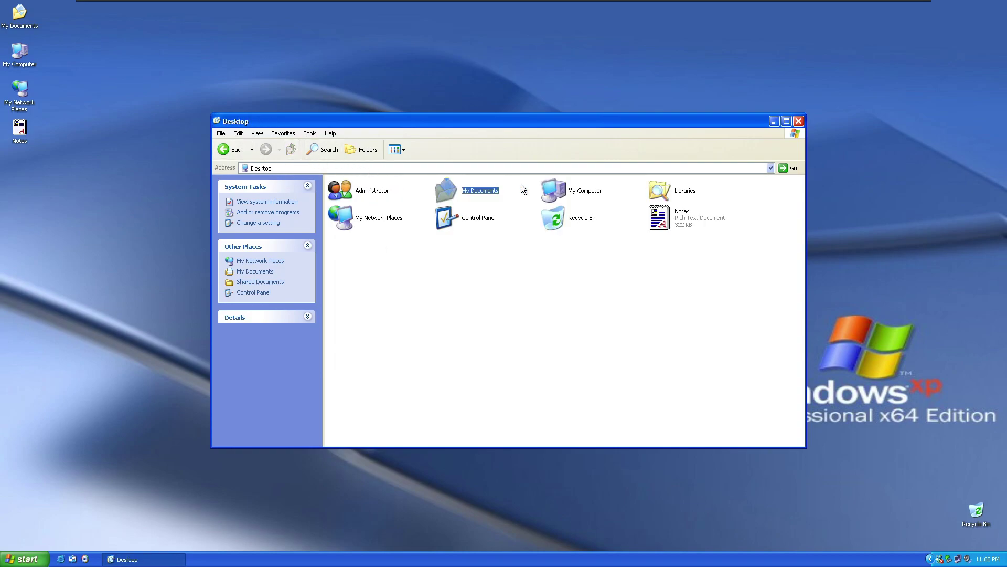
double_click(491, 200)
double_click(352, 197)
click(798, 121)
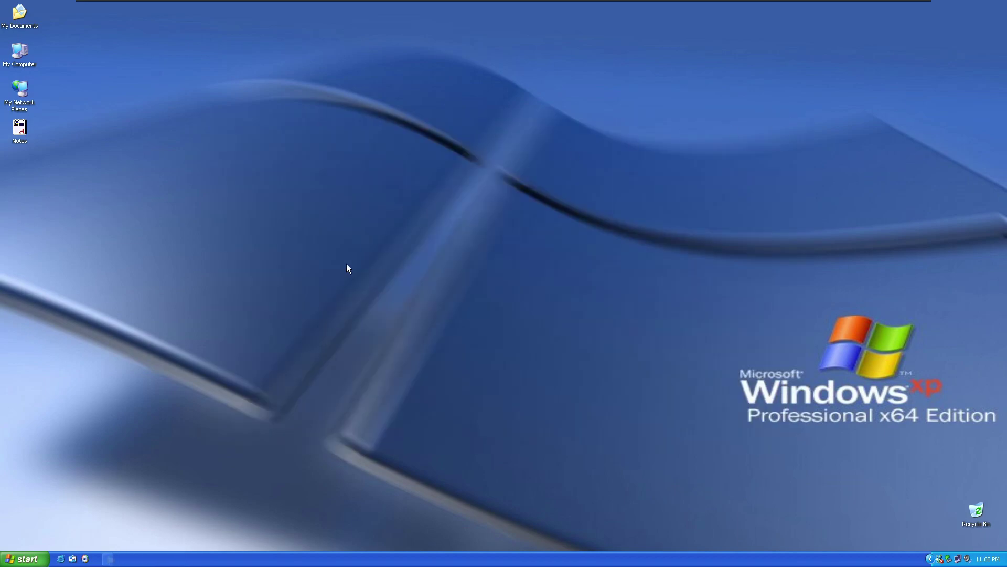
Step: Open Windows Media Player, move its window to the middle of the desktop for a look, and close it
click(87, 559)
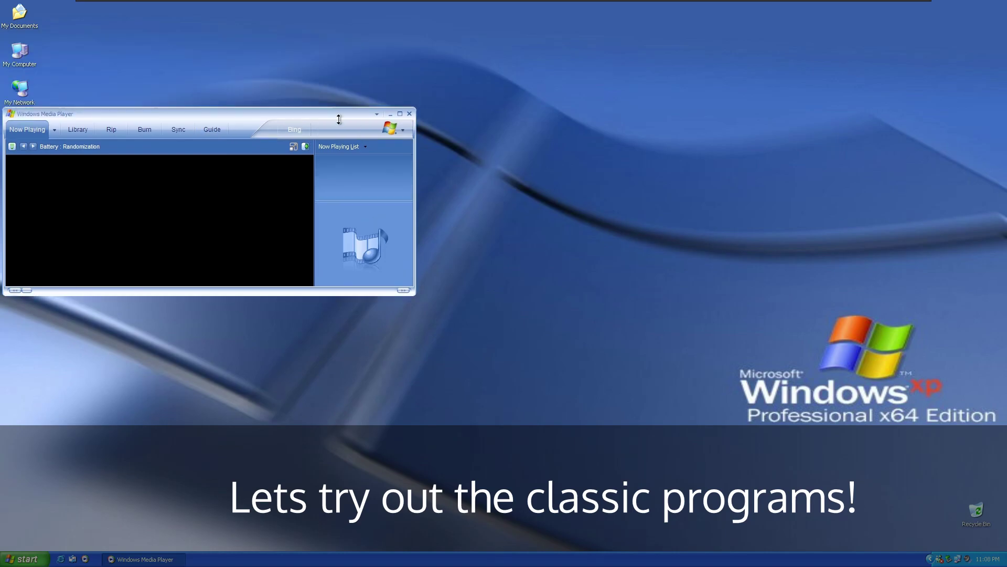
drag(298, 37, 571, 200)
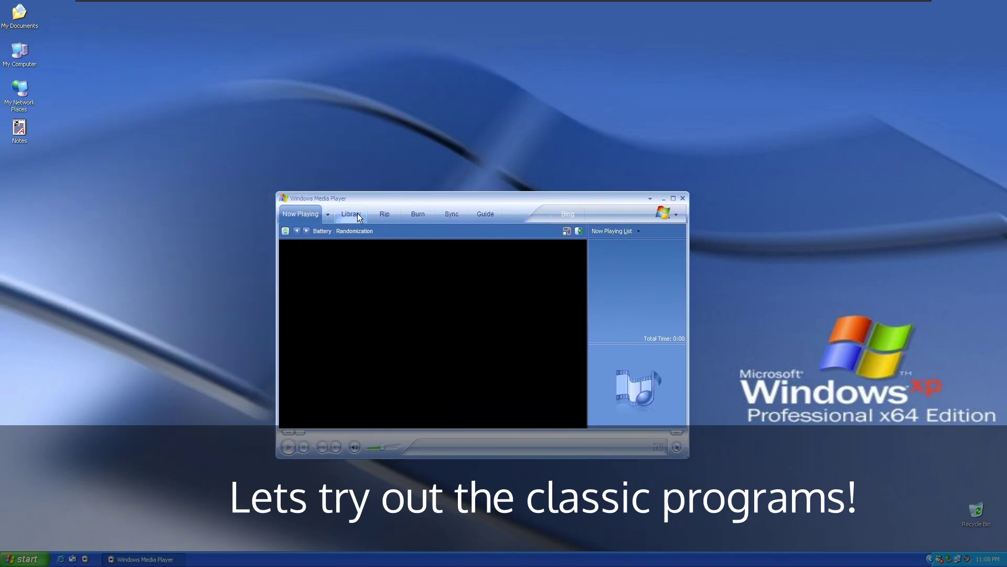
click(33, 559)
click(684, 198)
Step: Launch Internet Explorer, reposition its window, and view the About Mozilla Firefox information
click(61, 559)
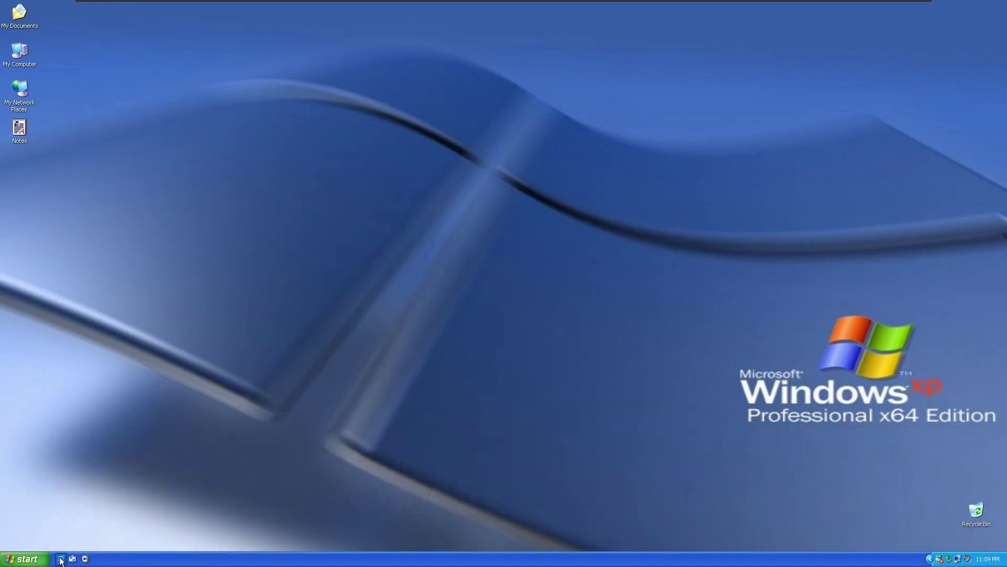
drag(54, 16, 328, 148)
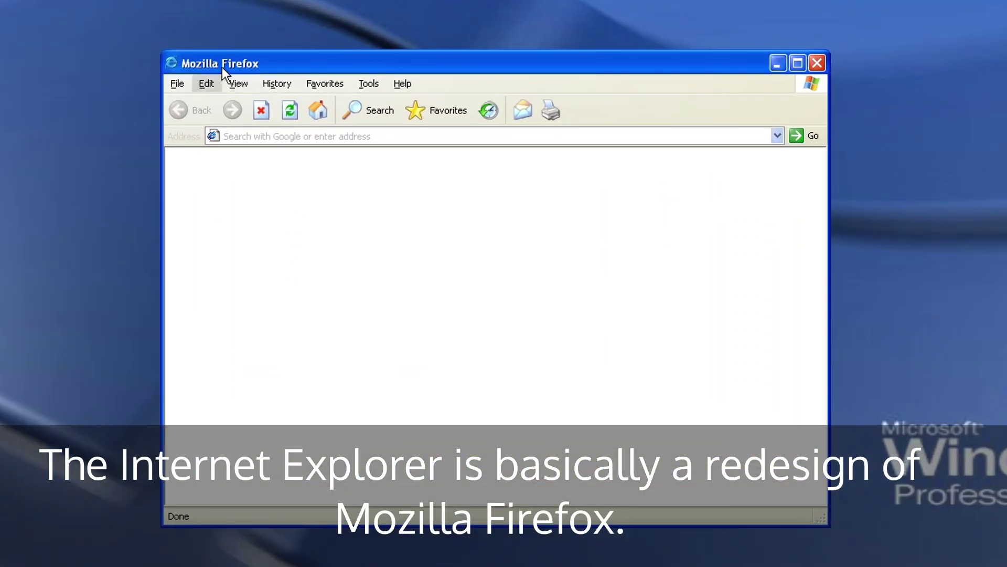
right_click(224, 64)
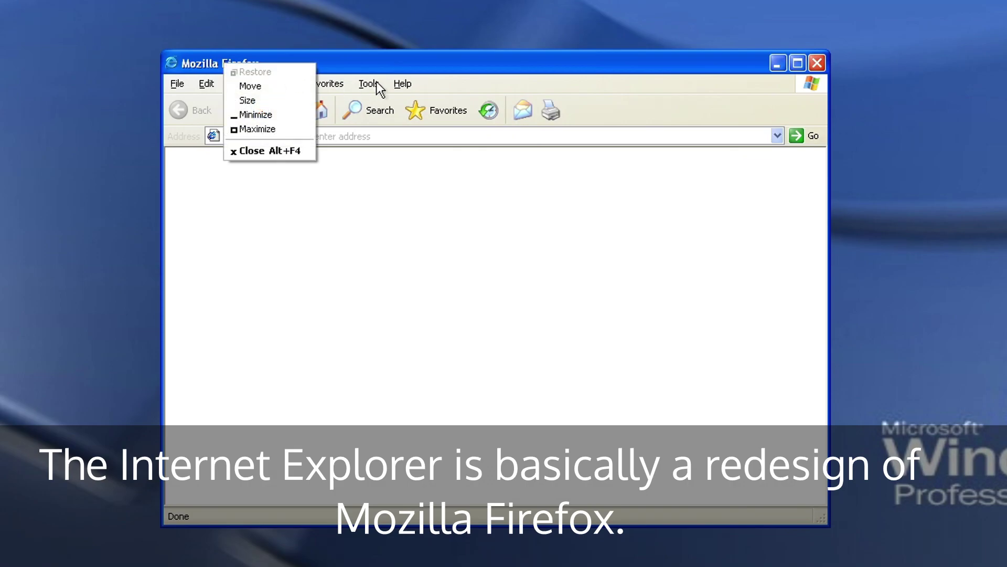
click(402, 83)
click(433, 177)
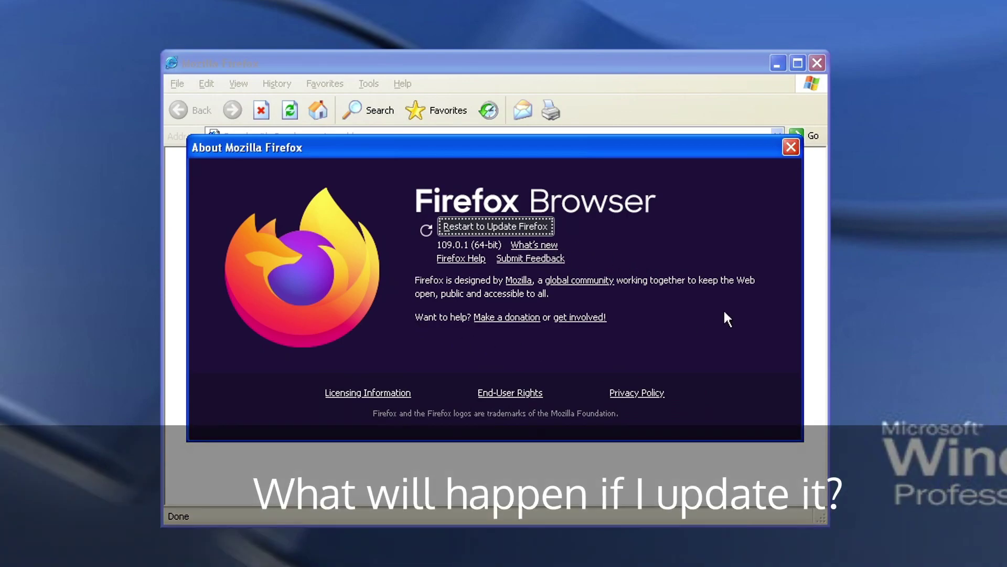
Step: Restart Firefox to install its update, close the What's New page, and enter "what" as an address search
click(505, 227)
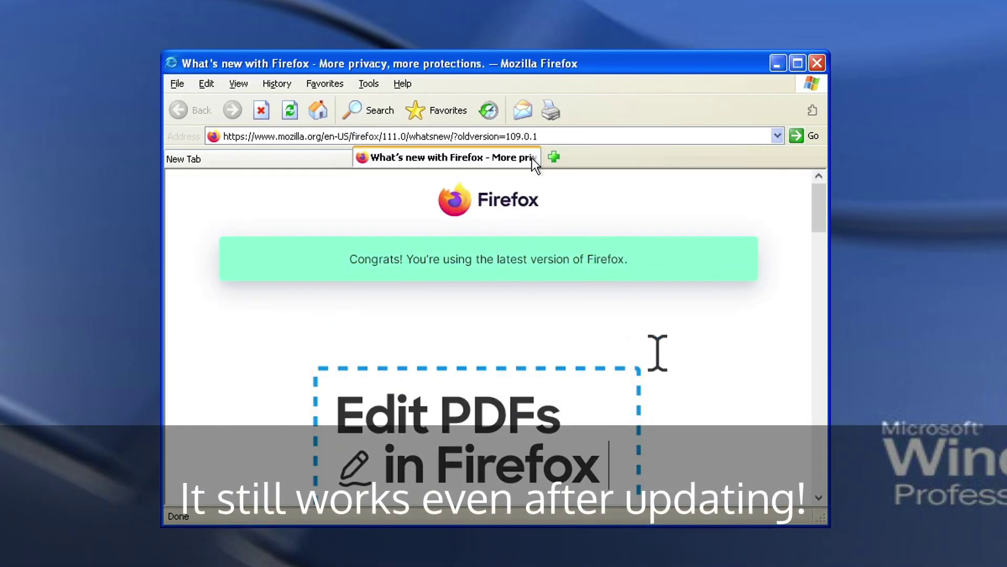
click(528, 157)
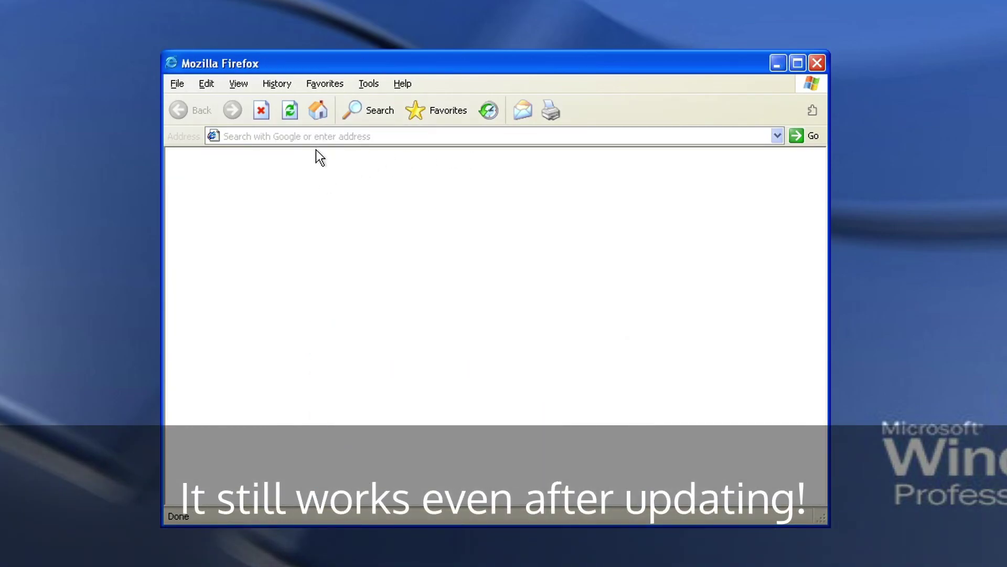
text(what)
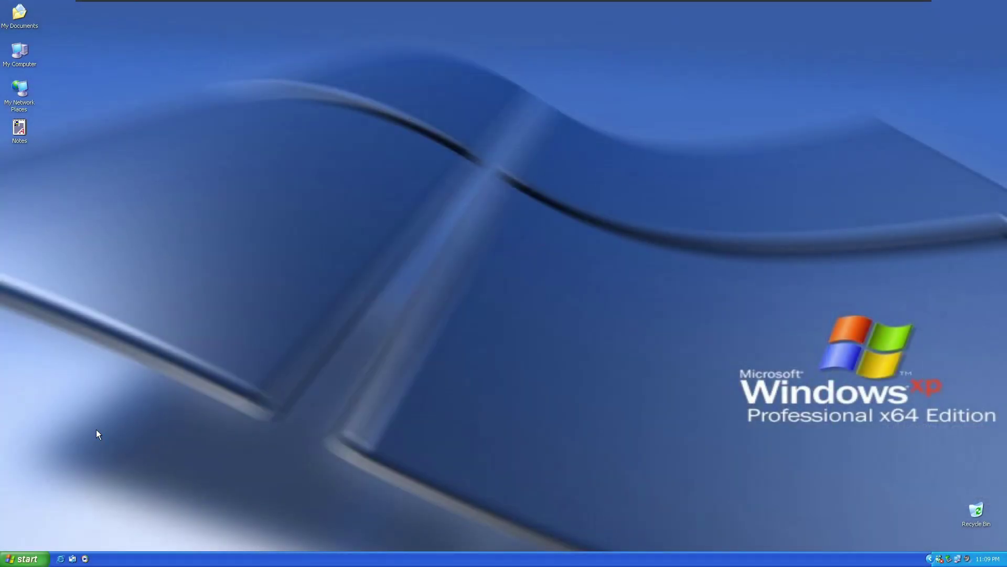
Step: Launch Outlook Express and enlarge its window
click(23, 559)
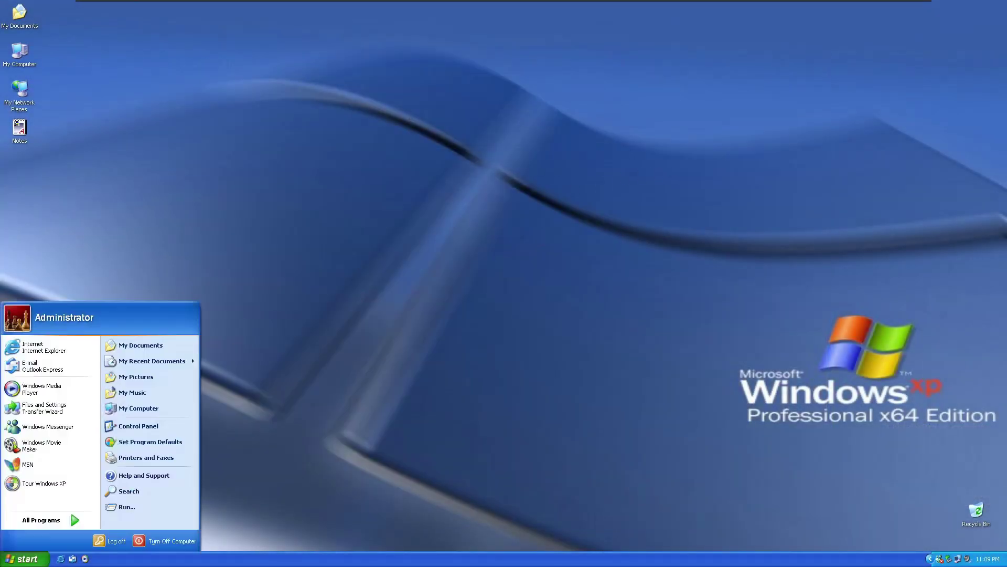
click(47, 367)
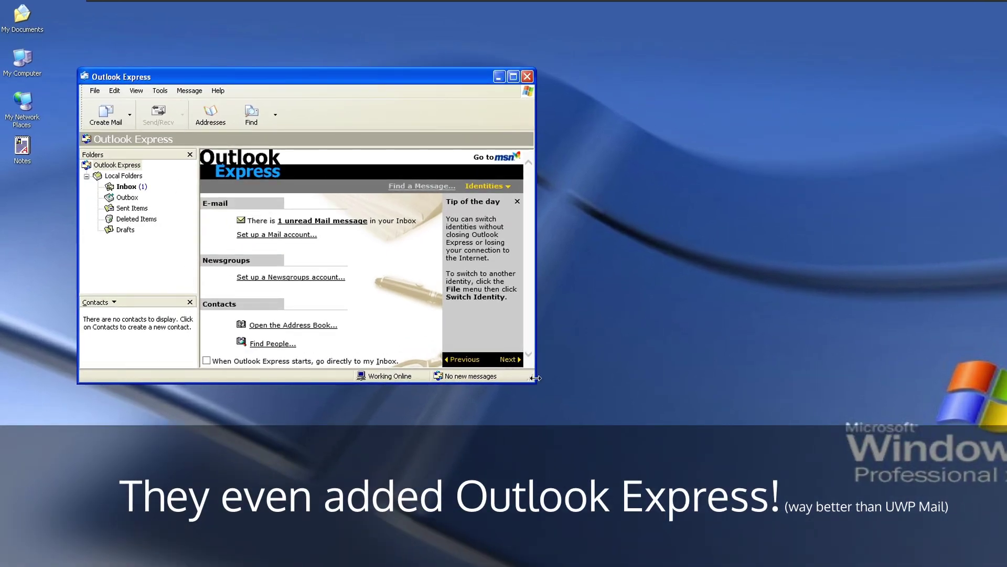
drag(536, 378, 890, 538)
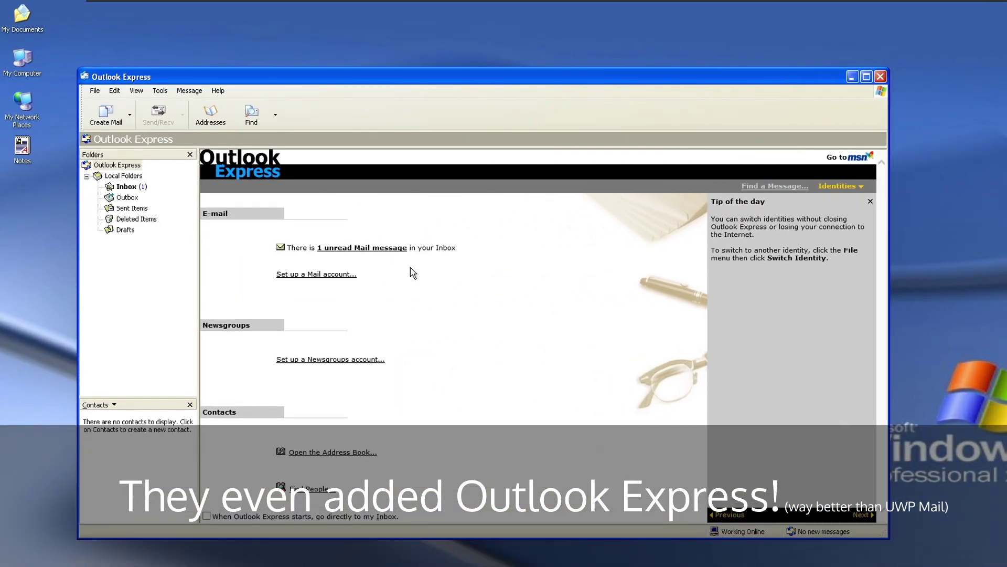
Step: View the unread welcome message in the Inbox and start composing a new message
click(379, 248)
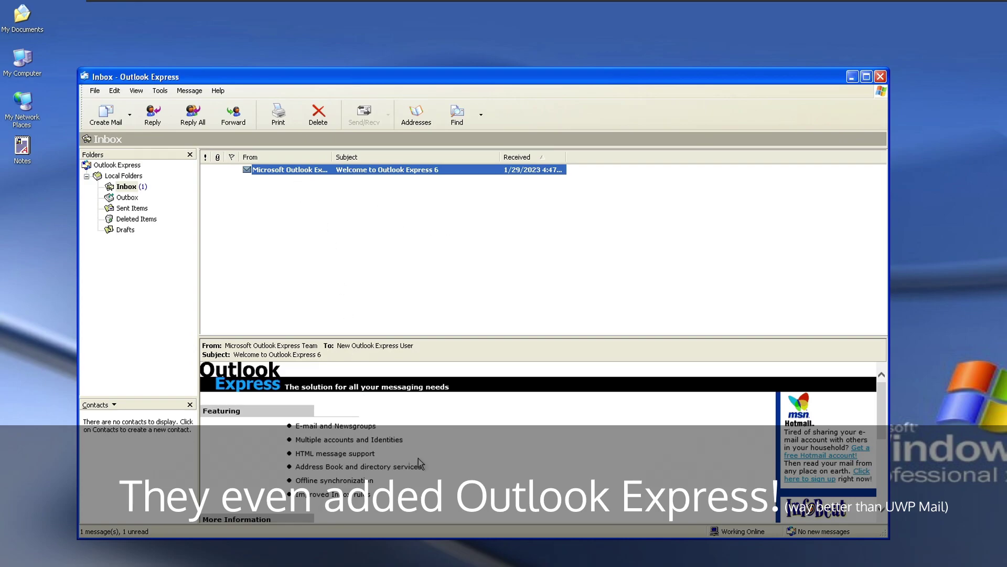
scroll(435, 451, down, 10)
scroll(526, 479, up, 10)
click(106, 113)
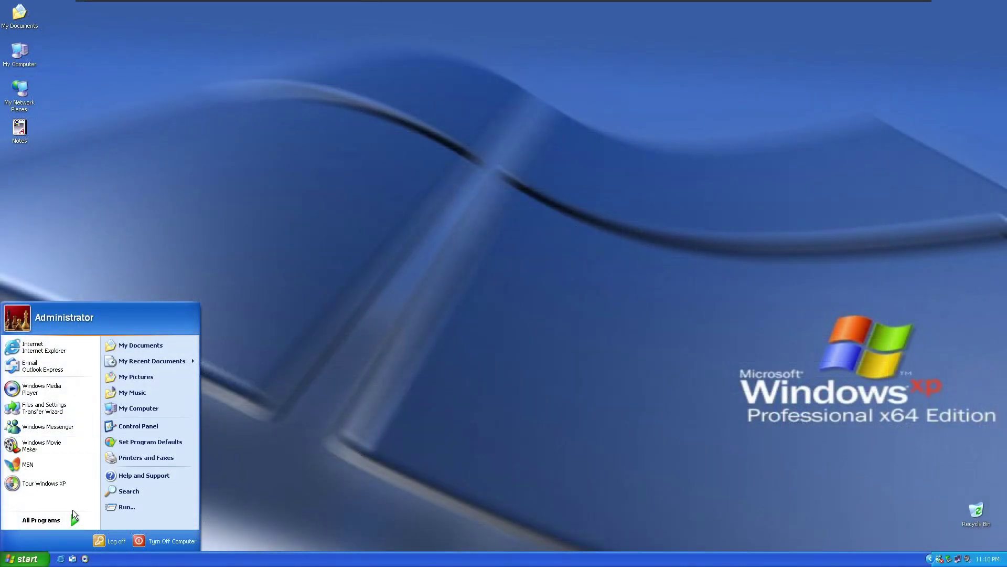
Step: Open Paint and handwrite "Yay windows" on the canvas with the Pencil
click(63, 520)
mouse_move(165, 417)
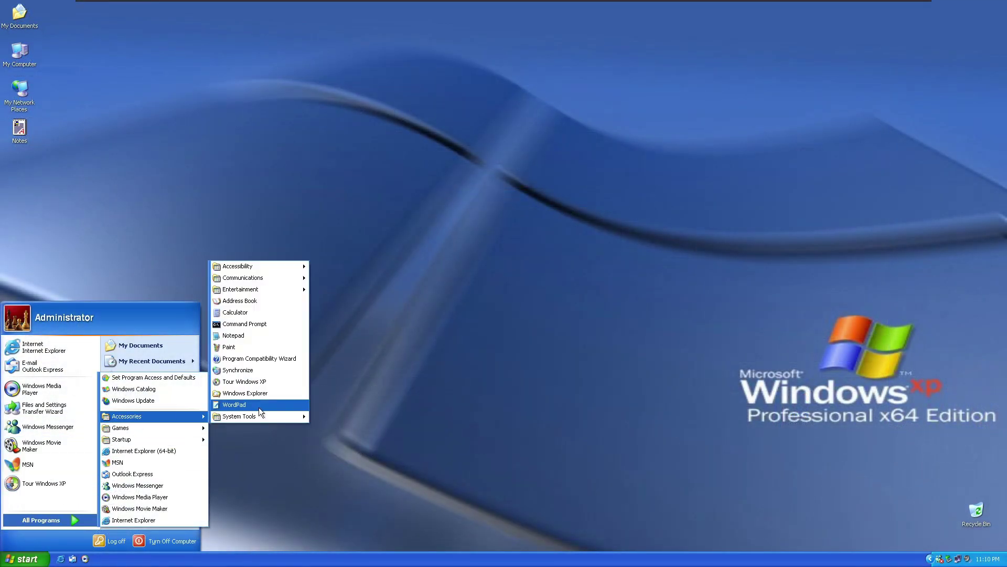
click(224, 346)
drag(222, 166, 239, 217)
mouse_move(296, 188)
mouse_down()
mouse_move(347, 204)
mouse_move(357, 219)
mouse_up()
click(404, 115)
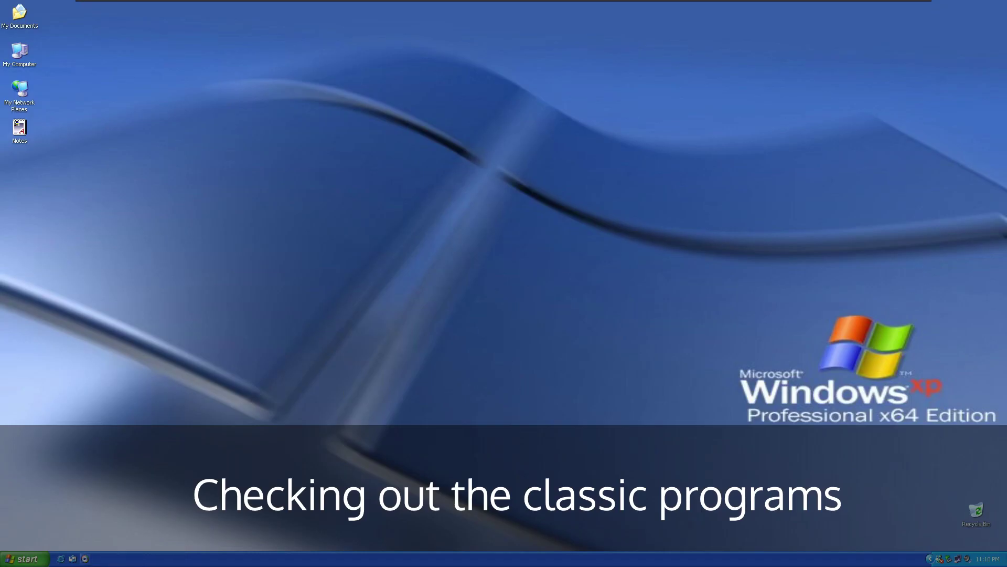
Step: Open Command Prompt and check the Windows version with the ver command
click(23, 559)
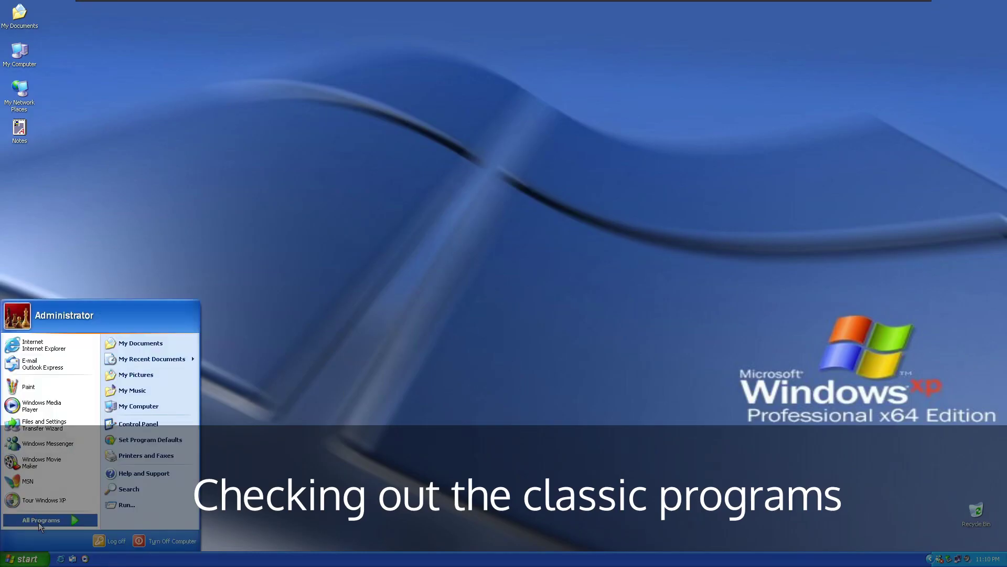
click(39, 522)
mouse_move(137, 416)
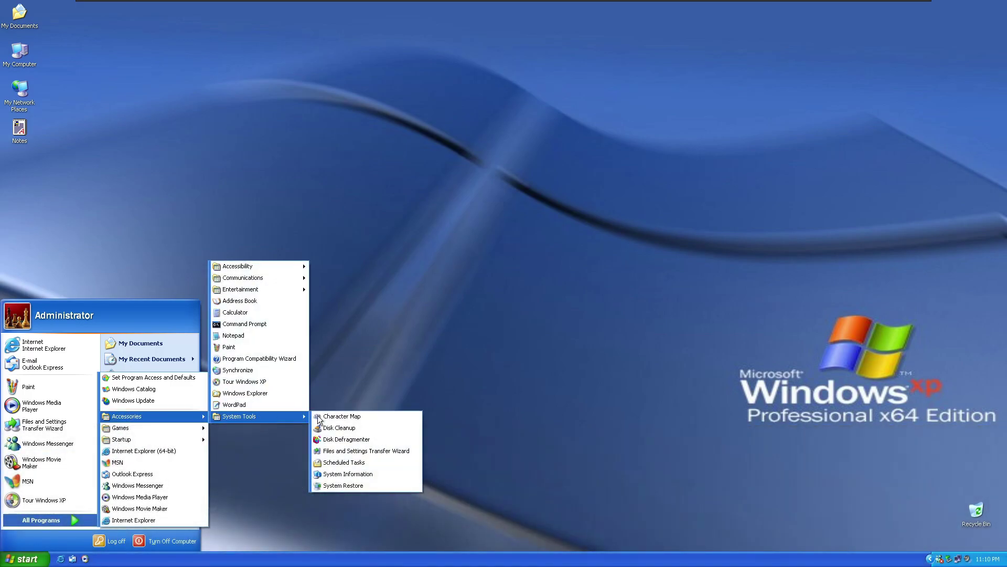
click(245, 324)
text(ver)
key(Return)
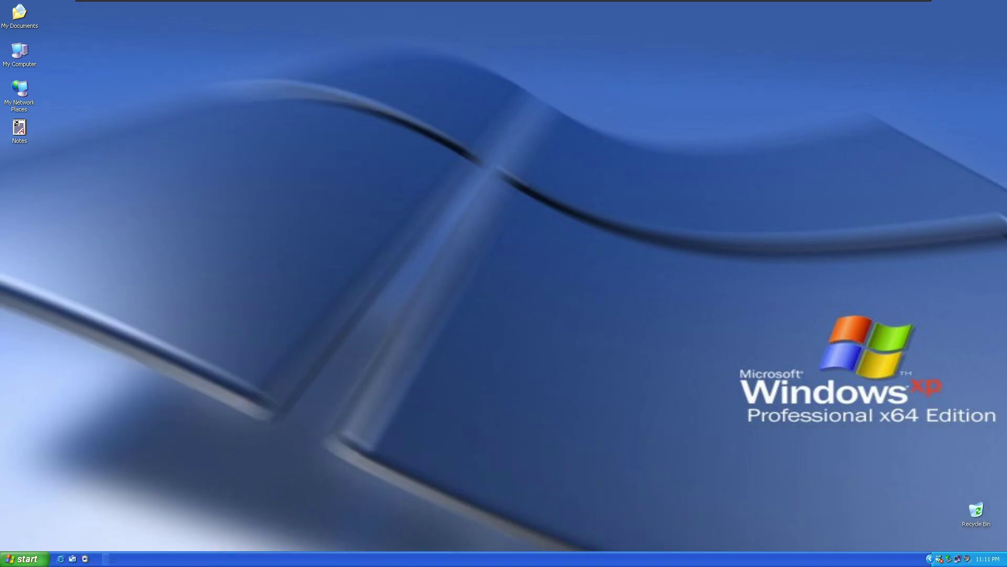
Step: Open Calculator, move it to the middle of the desktop, and close it
click(23, 558)
click(42, 520)
mouse_move(156, 417)
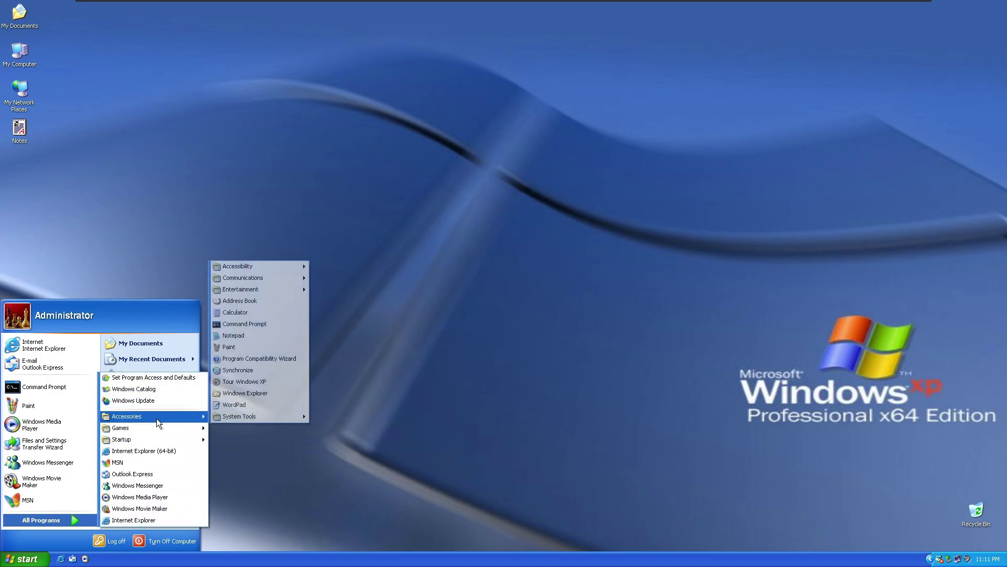
click(237, 313)
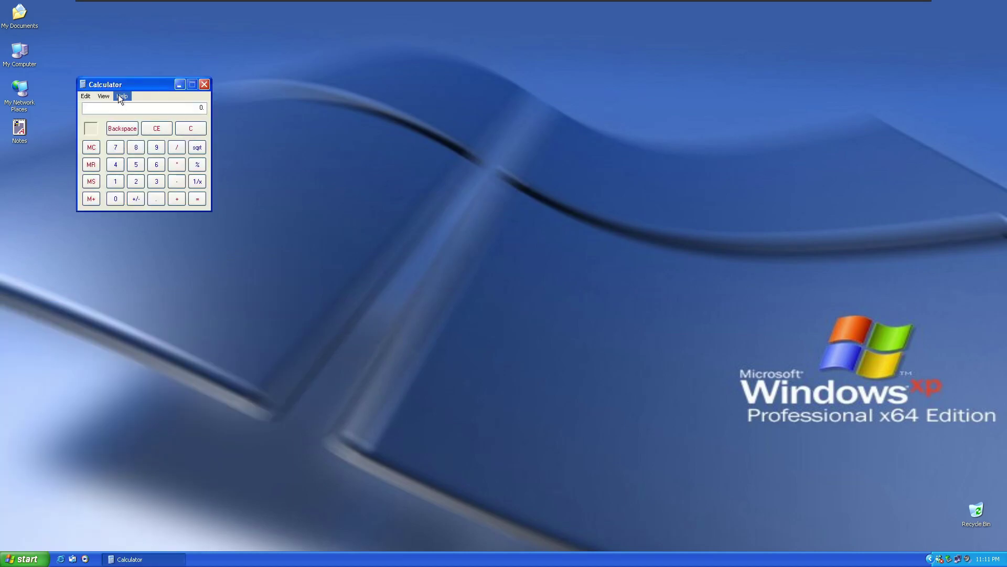
drag(120, 84, 423, 275)
click(508, 274)
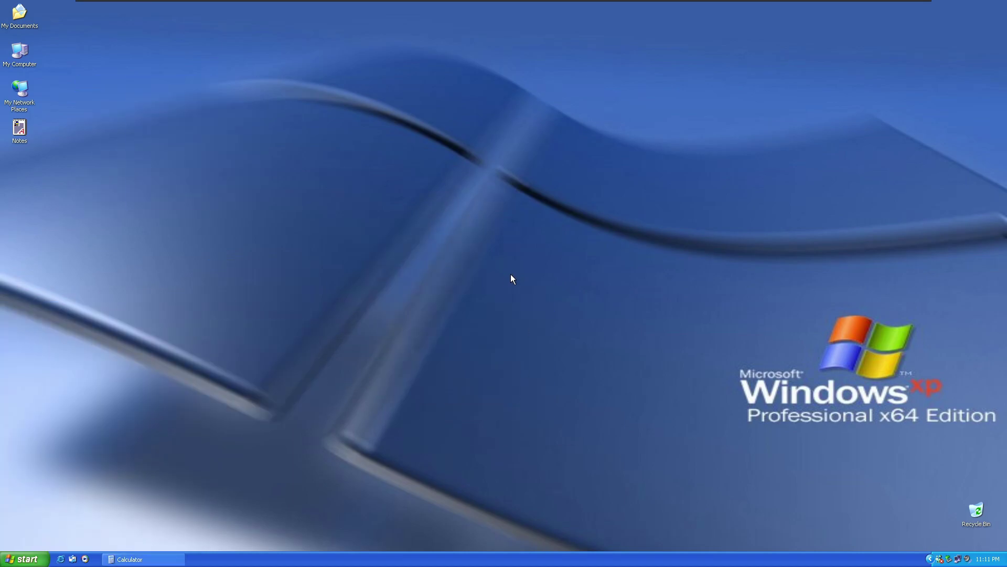
Step: Open the classic Magnifier from the Accessibility programs and try enlarging its magnified strip
click(23, 559)
click(53, 520)
mouse_move(160, 418)
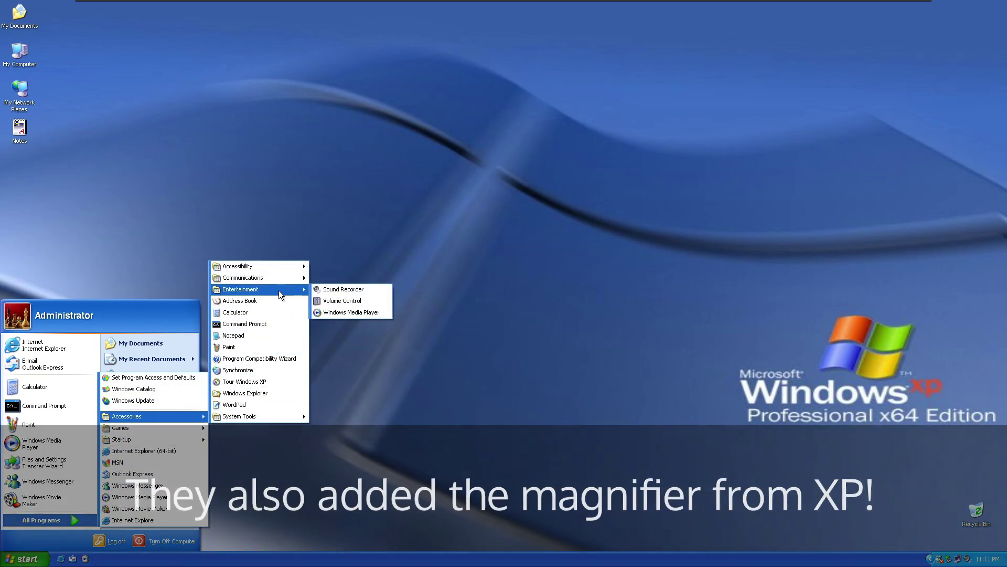
mouse_move(284, 266)
click(341, 271)
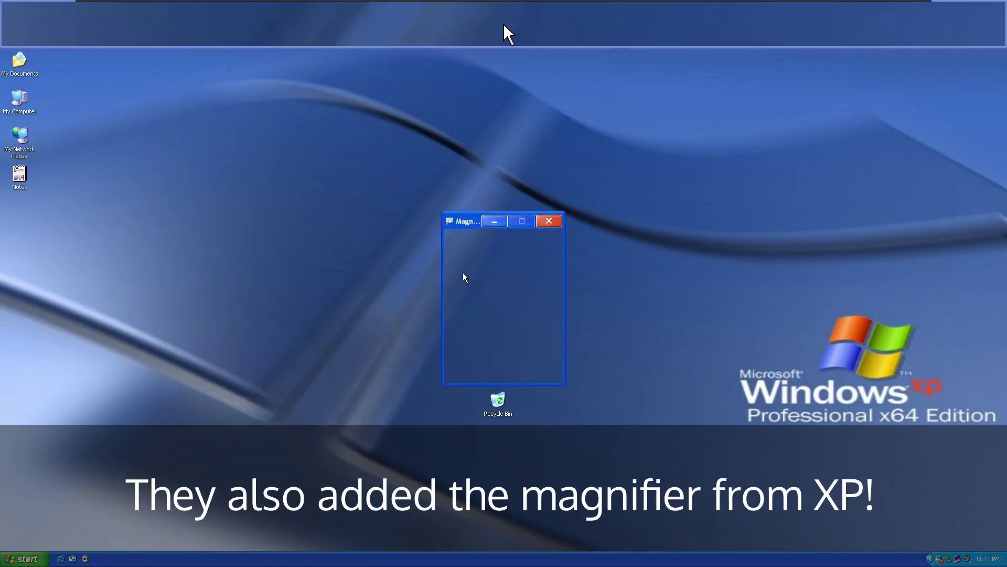
click(575, 333)
drag(462, 50, 475, 212)
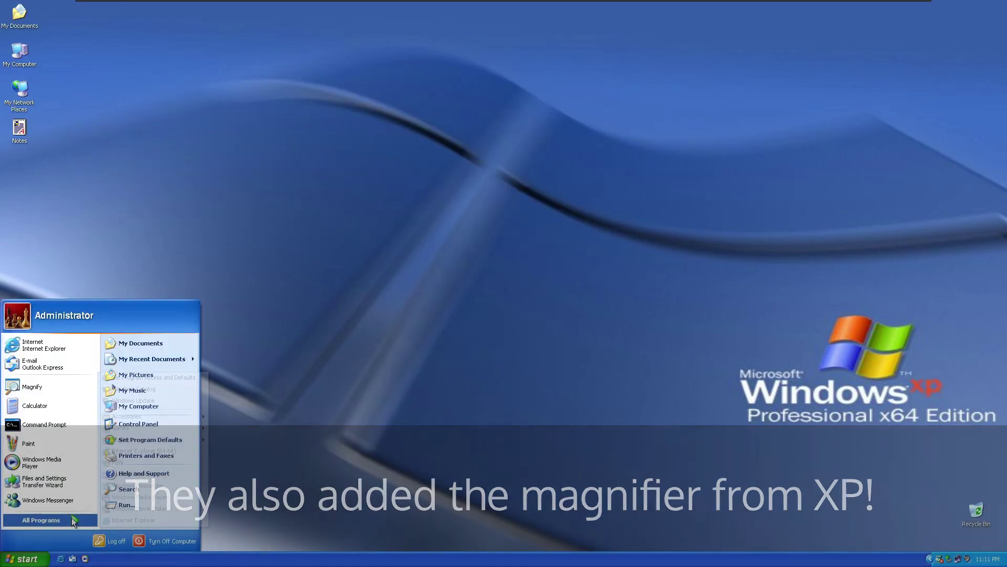
Step: Start the MSN Installation Wizard, try choosing a country/region to continue, and close the wizard
click(72, 518)
click(143, 461)
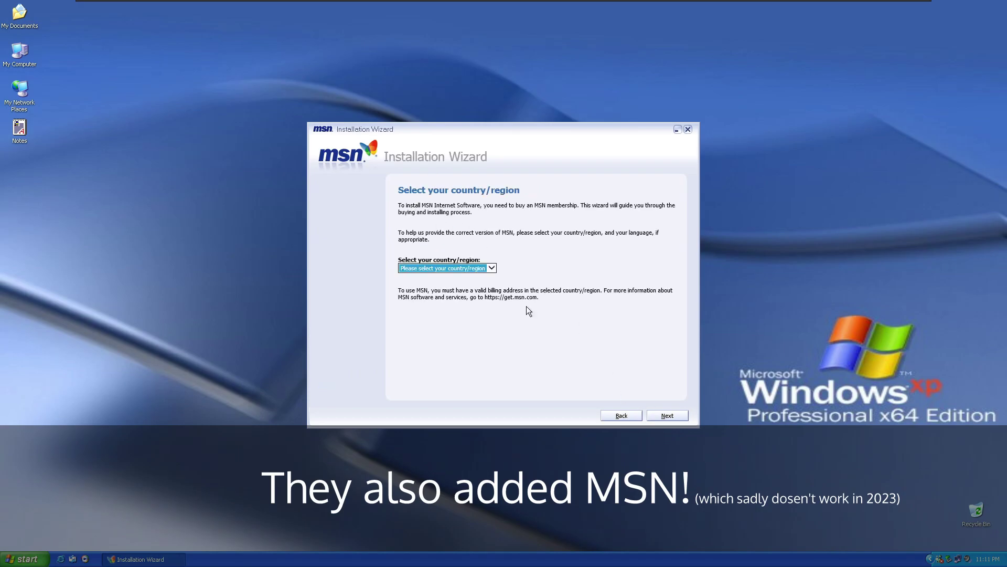
click(671, 416)
click(462, 282)
click(442, 315)
click(668, 416)
click(688, 129)
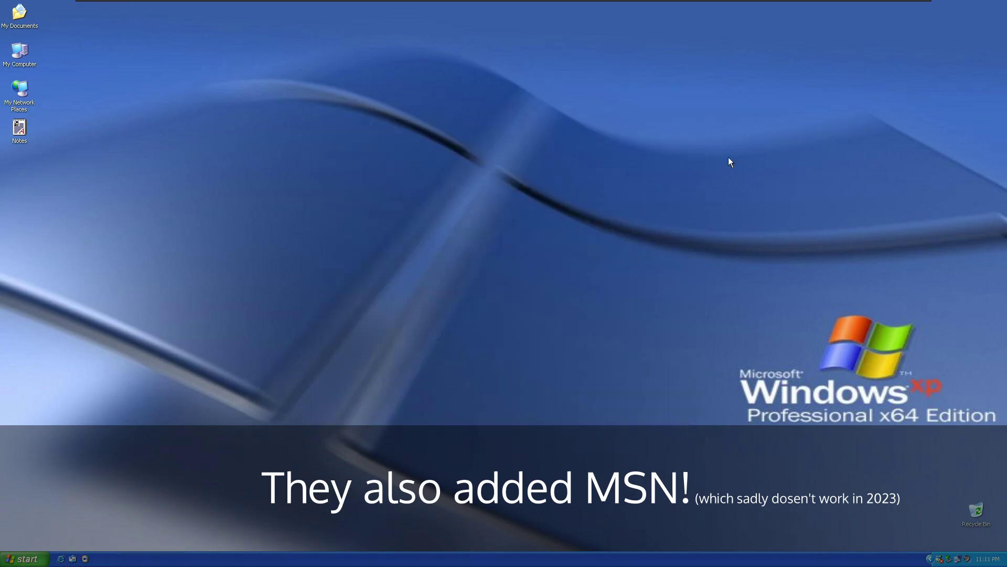
Step: Launch Solitaire from the Games programs and move its window towards the middle of the desktop
click(22, 559)
click(61, 519)
mouse_move(171, 428)
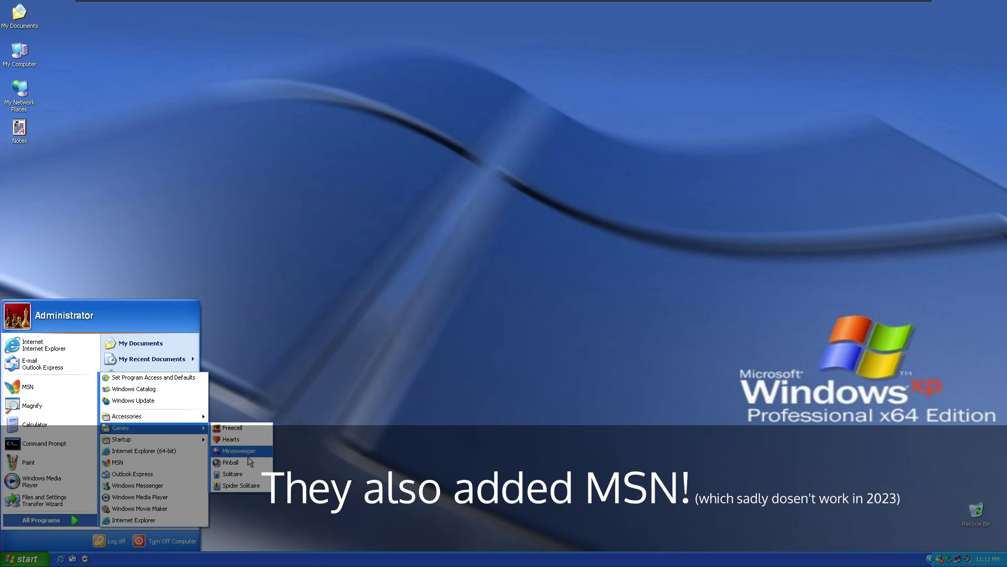
click(238, 474)
drag(150, 27, 400, 150)
Step: Deal cards from the Solitaire stock and try to play the ten of diamonds onto a column
click(290, 200)
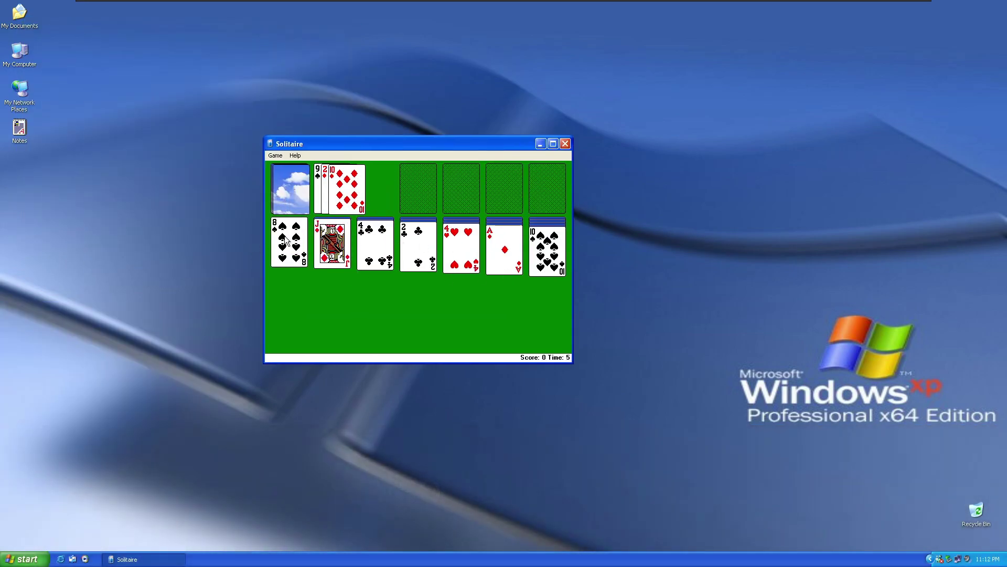
drag(346, 188, 502, 285)
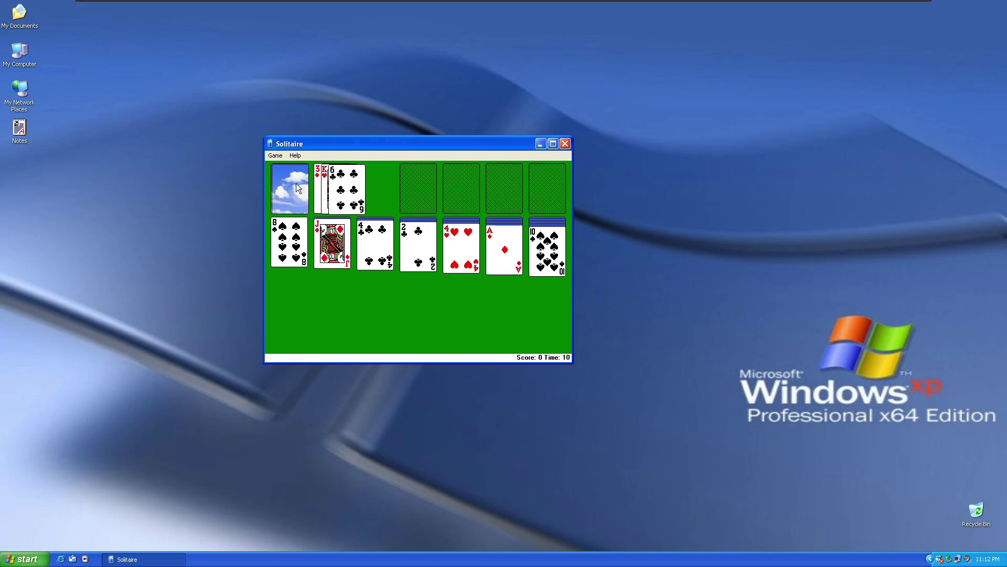
click(290, 189)
drag(372, 188, 348, 185)
Step: Send the ace of diamonds to a foundation and place the four of clubs on the red five, turning over the uncovered cards
double_click(503, 246)
click(503, 246)
drag(386, 247, 517, 251)
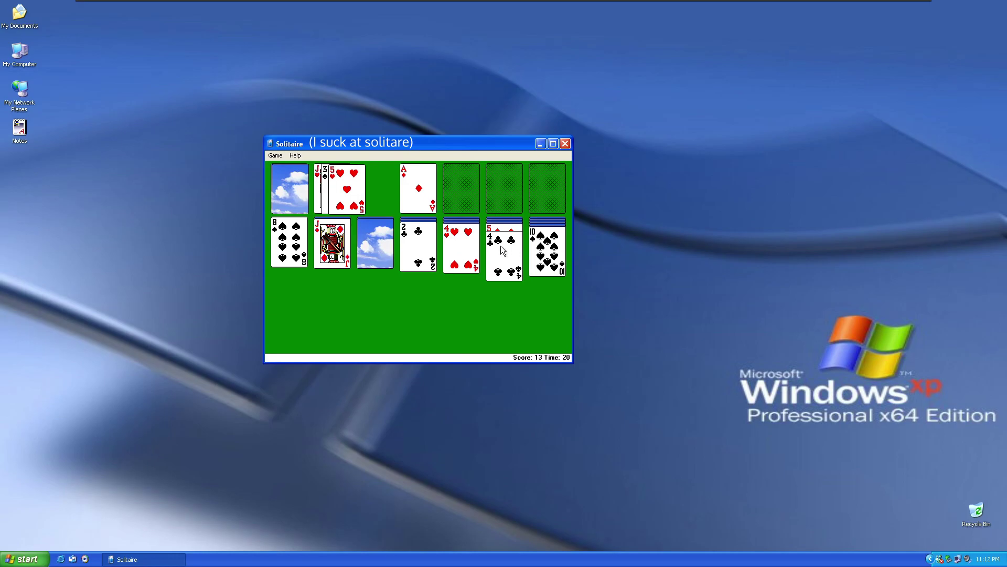
click(375, 244)
Step: Deal more stock cards, sending the ace of clubs to a foundation and placing the ten of clubs on the jack of diamonds
click(290, 189)
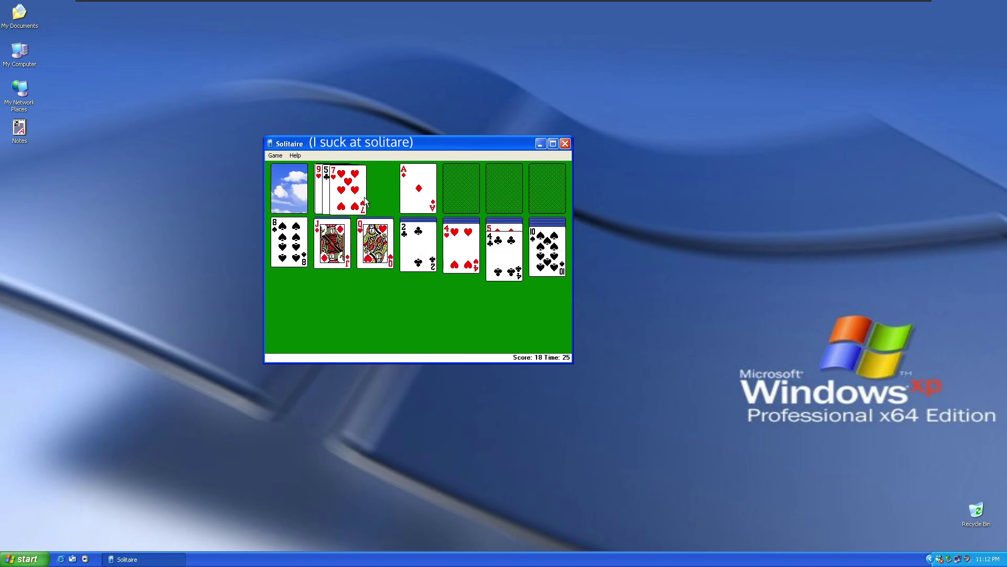
double_click(364, 197)
click(291, 190)
drag(370, 191, 320, 222)
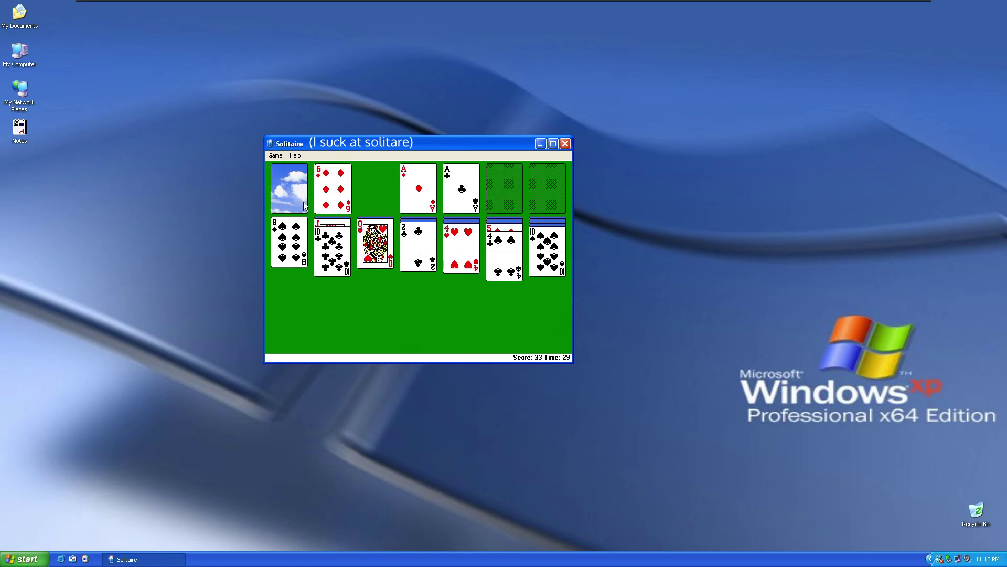
Step: Deal more Solitaire stock cards, try to play a dealt card onto the ten of spades column, and close the game
click(288, 185)
drag(361, 191, 556, 258)
click(295, 190)
click(566, 143)
Step: Launch Minesweeper from the Games programs and move its window towards the middle of the desktop
click(24, 559)
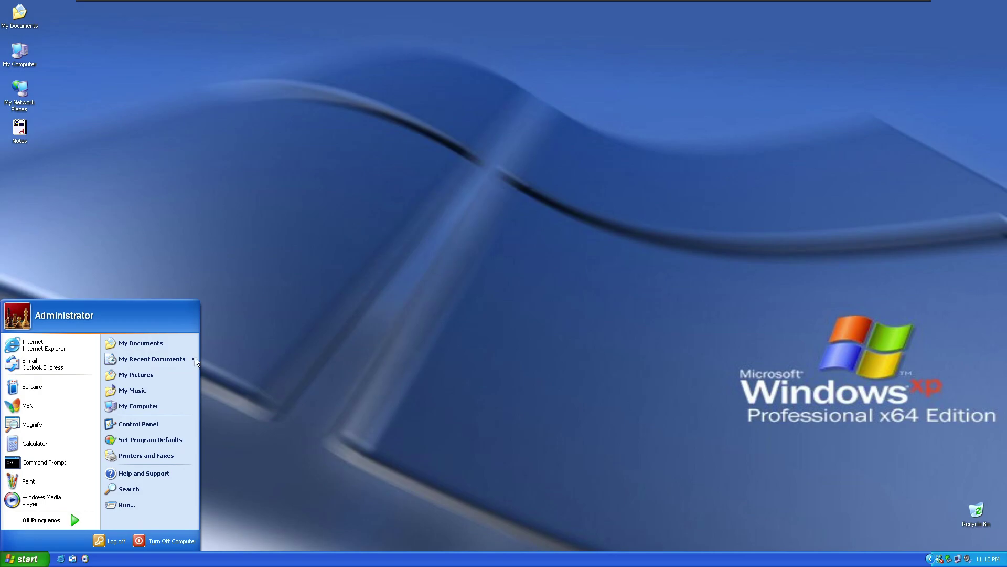
mouse_move(58, 522)
mouse_move(138, 431)
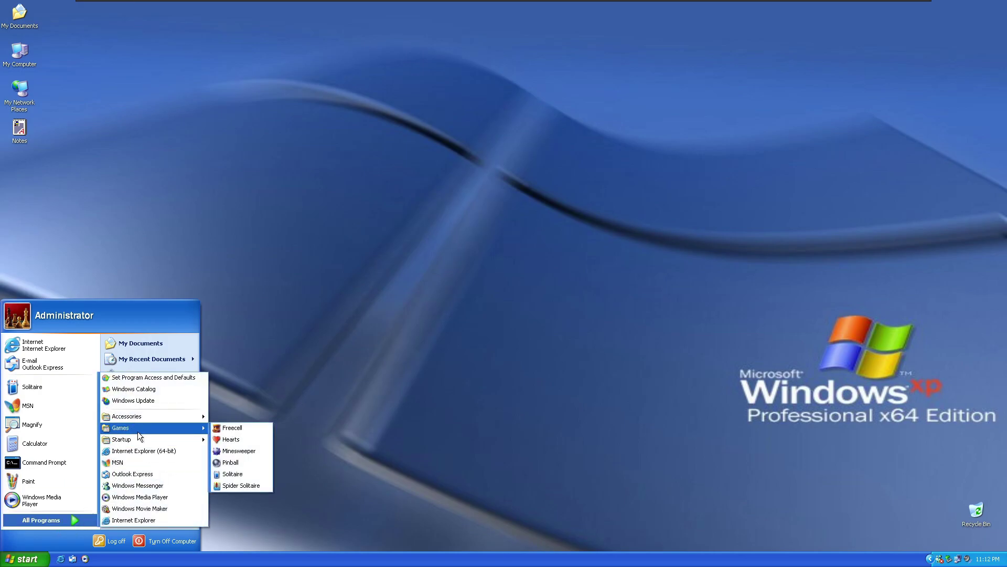
click(242, 451)
drag(81, 50, 330, 143)
Step: Start a custom Minesweeper field with height 99, width 99 and 1 mine, uncover a cell, and close the game
click(296, 153)
click(322, 205)
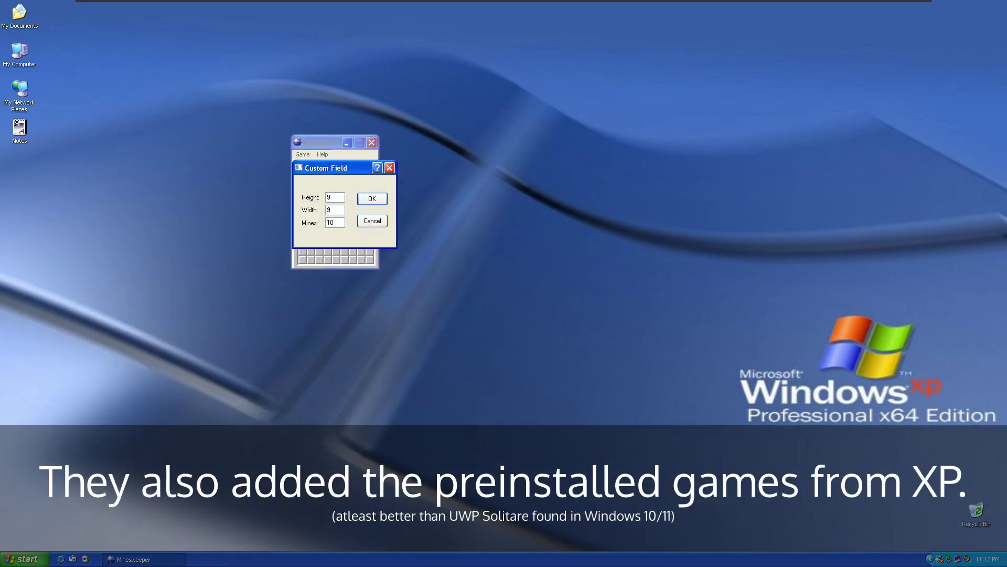
click(367, 198)
click(453, 301)
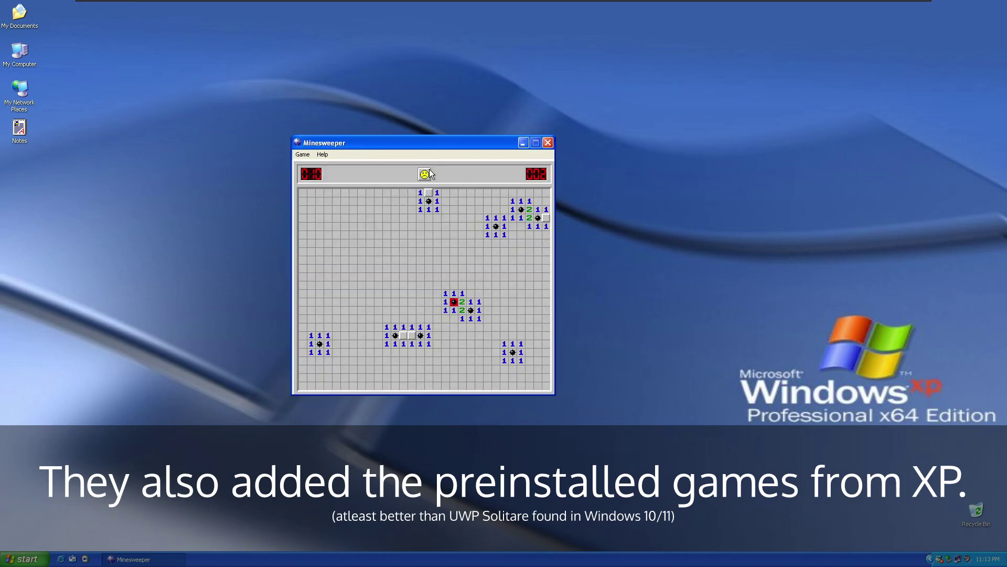
key(alt+F4)
Step: Launch Pinball from the Games programs and move its window away from the centre of the desktop
click(25, 559)
click(41, 519)
mouse_move(121, 428)
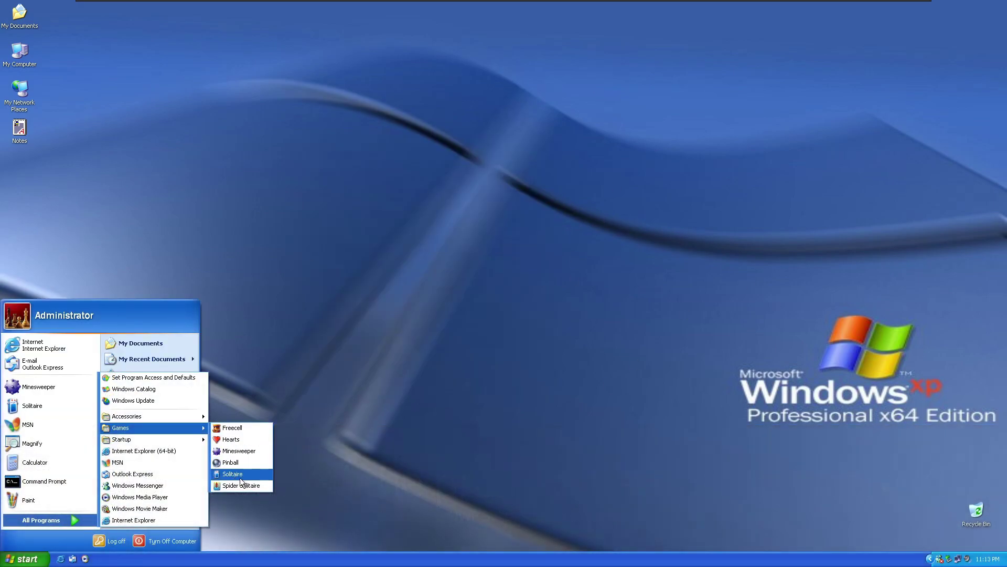
click(231, 462)
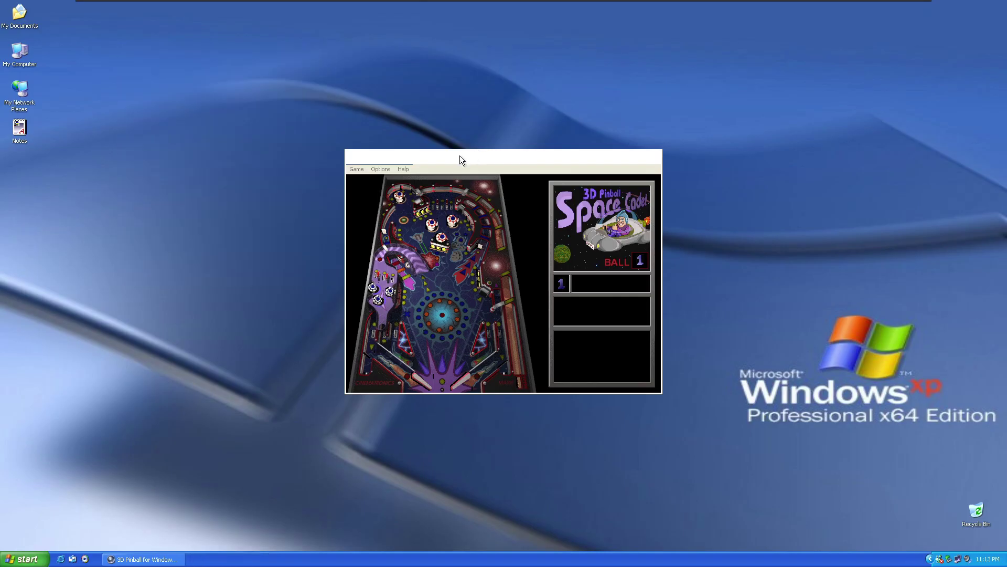
drag(460, 155, 319, 125)
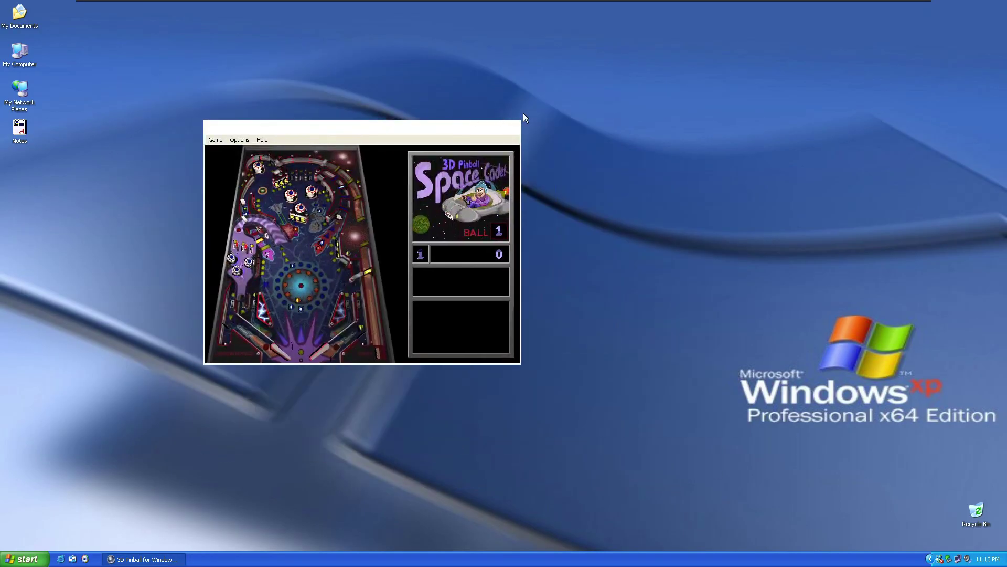
Step: Close the 3D Pinball game
click(486, 127)
right_click(153, 560)
click(167, 555)
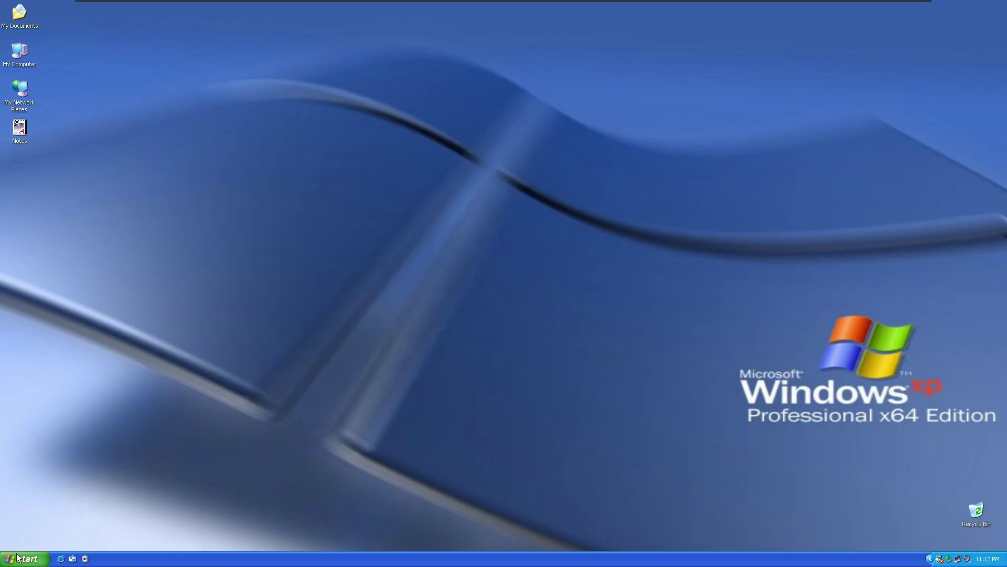
Step: Launch Windows Messenger from the program list and try to sign in with a made-up e-mail address and no password
click(29, 557)
click(75, 517)
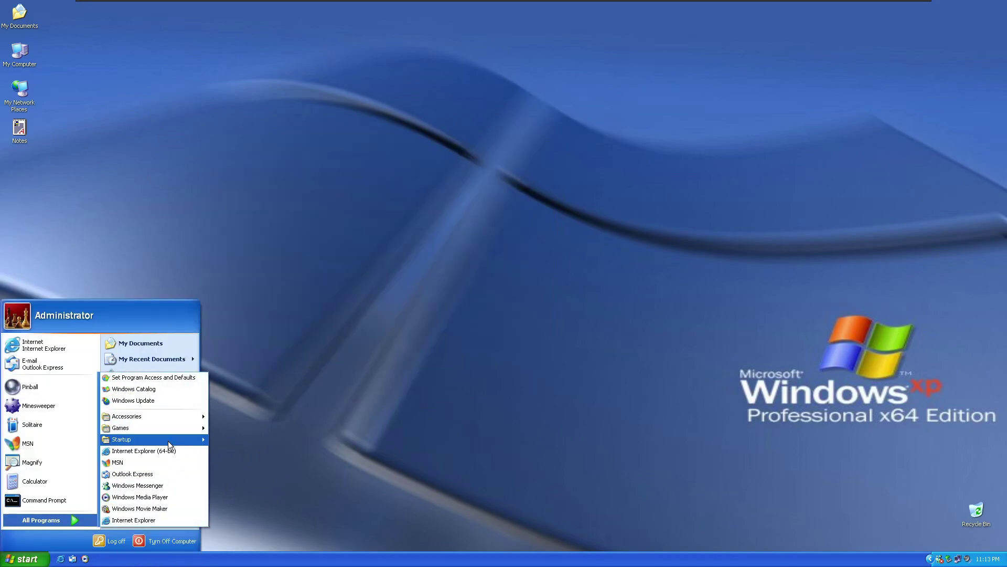
click(166, 486)
click(127, 47)
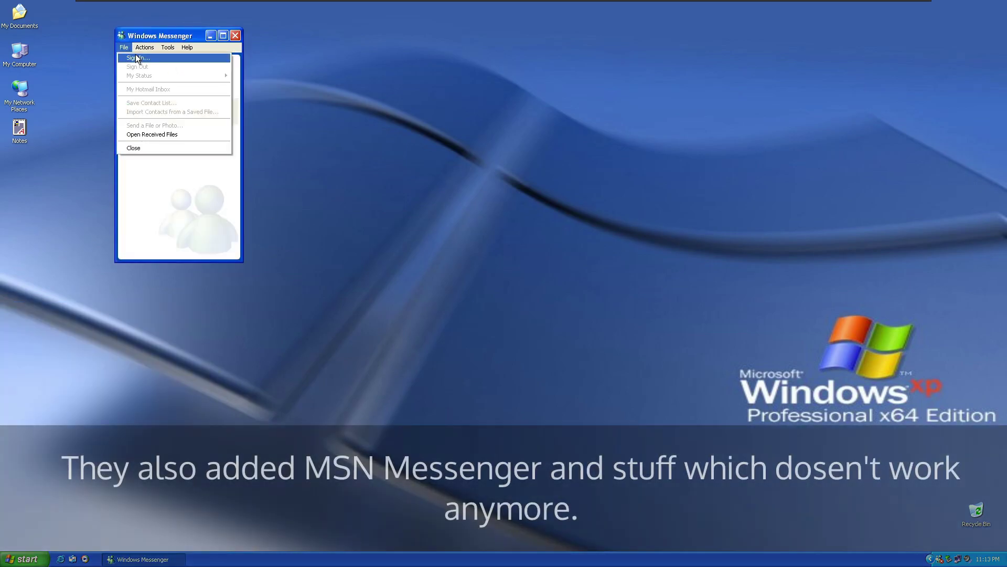
click(136, 55)
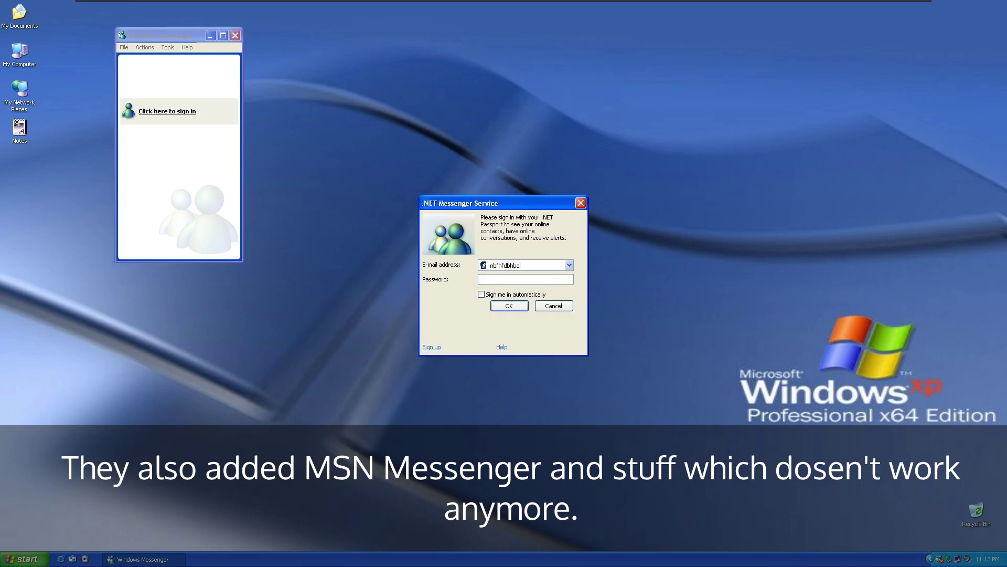
key(Return)
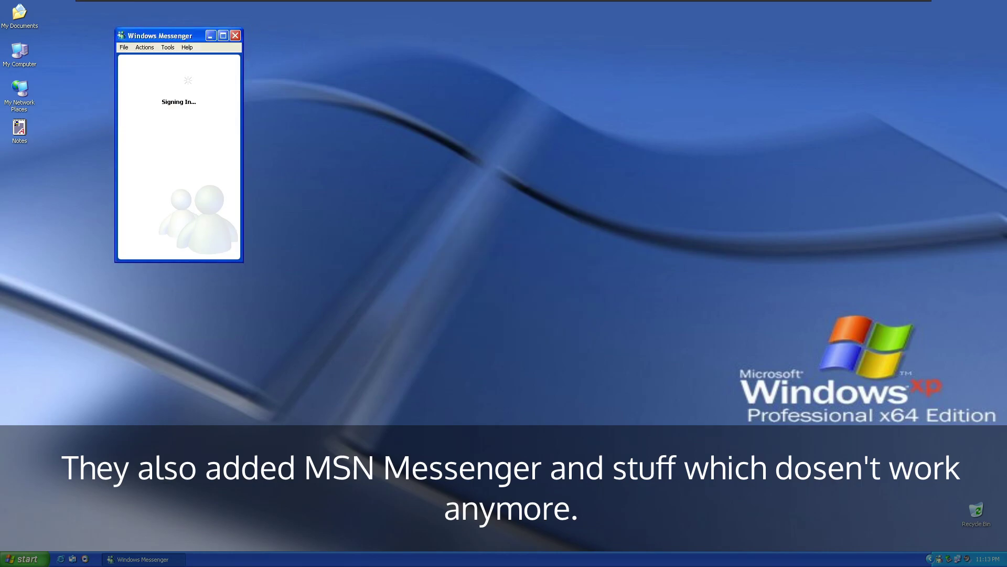
Step: Close the Windows Messenger window and dismiss its error dialog
click(236, 35)
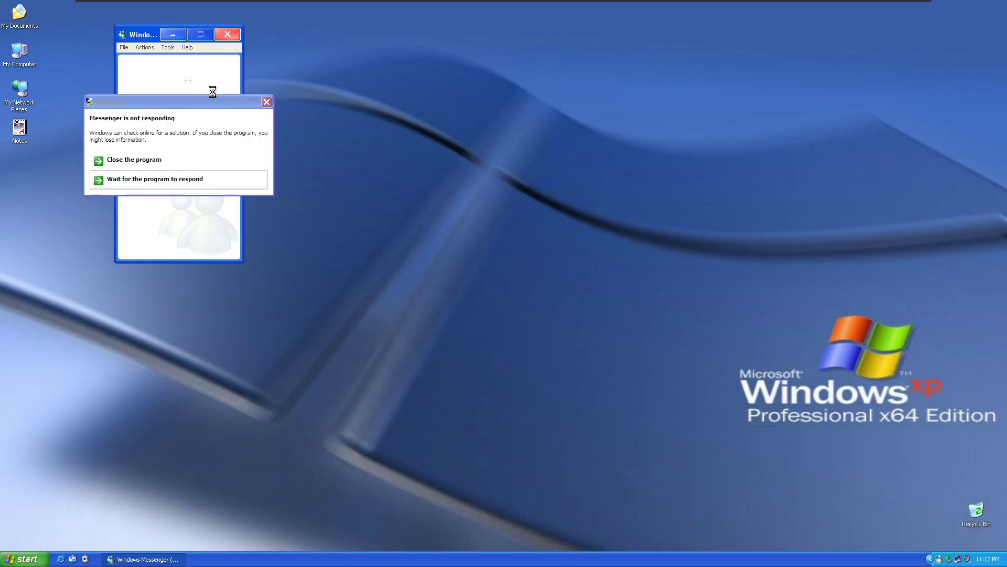
click(267, 102)
key(Escape)
Step: Launch Windows Movie Maker, import the Blue hills picture and place it in the first storyboard frame
click(23, 559)
click(47, 520)
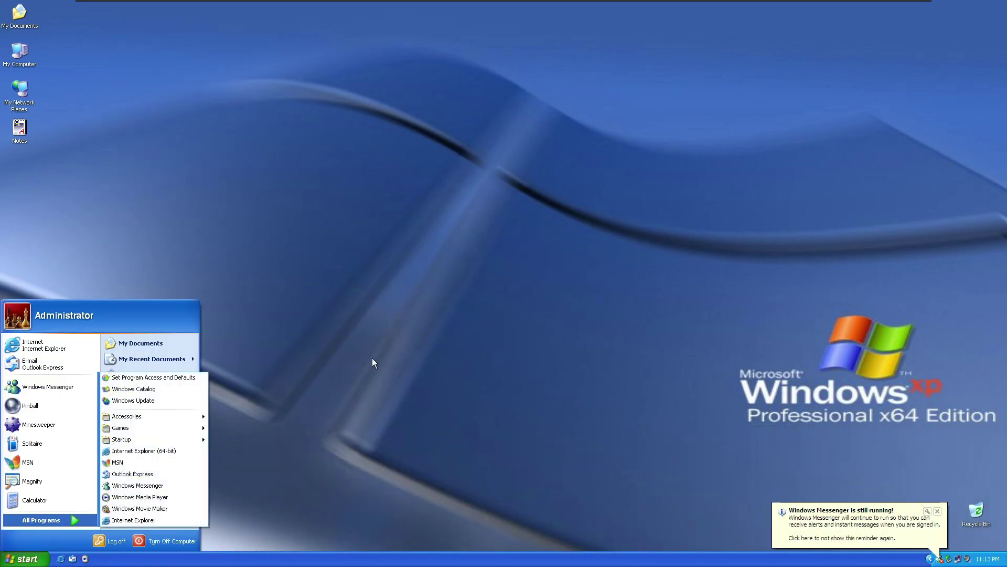
click(157, 507)
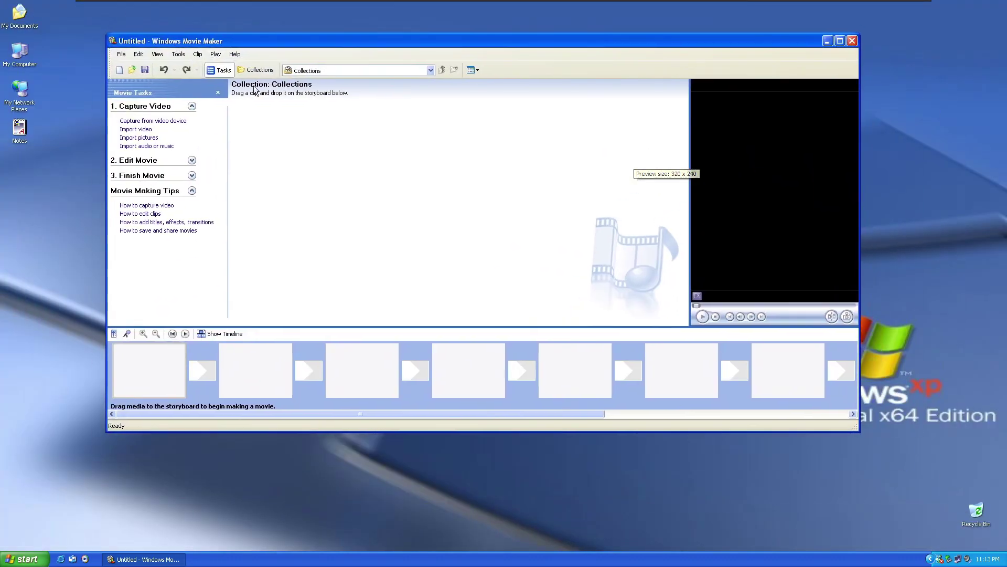
click(139, 138)
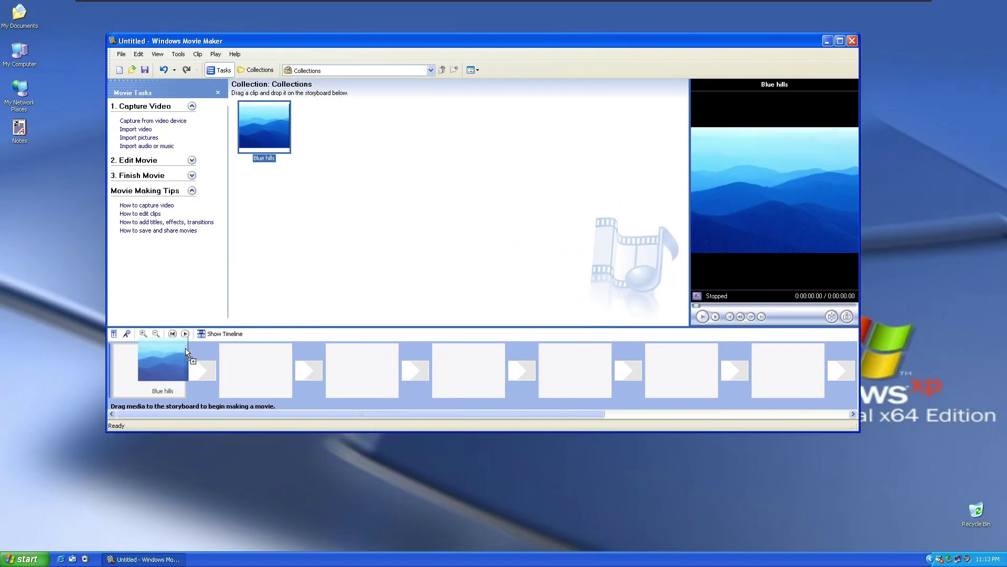
Step: Apply the Mirror, Horizontal video effect to the Blue hills clip on the storyboard
click(256, 70)
click(136, 103)
click(141, 111)
click(337, 126)
click(136, 102)
drag(418, 132, 149, 372)
Step: Try to save the movie as asdas with the best quality setting for playback on the computer
click(121, 54)
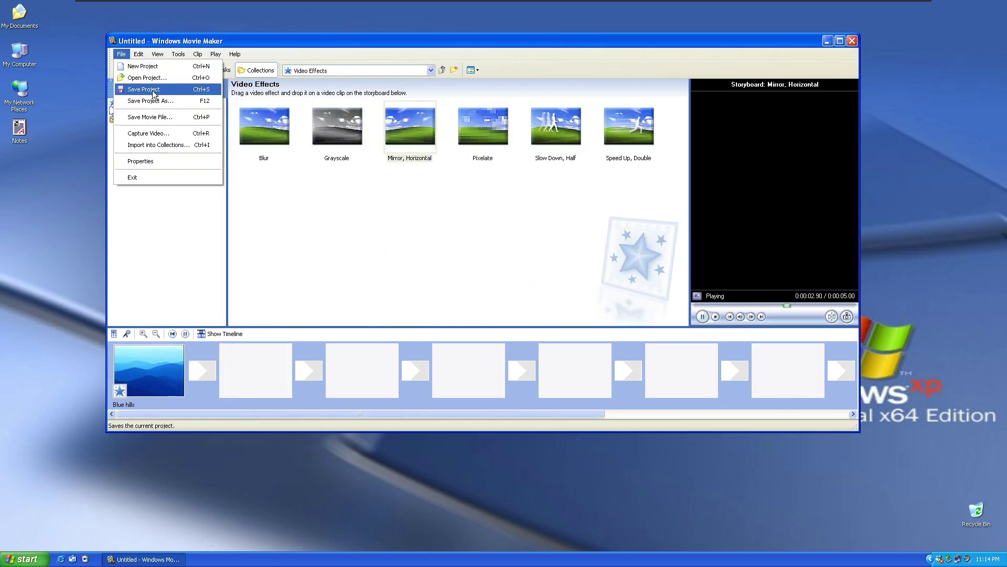
click(139, 111)
click(319, 305)
text(asdas)
click(319, 303)
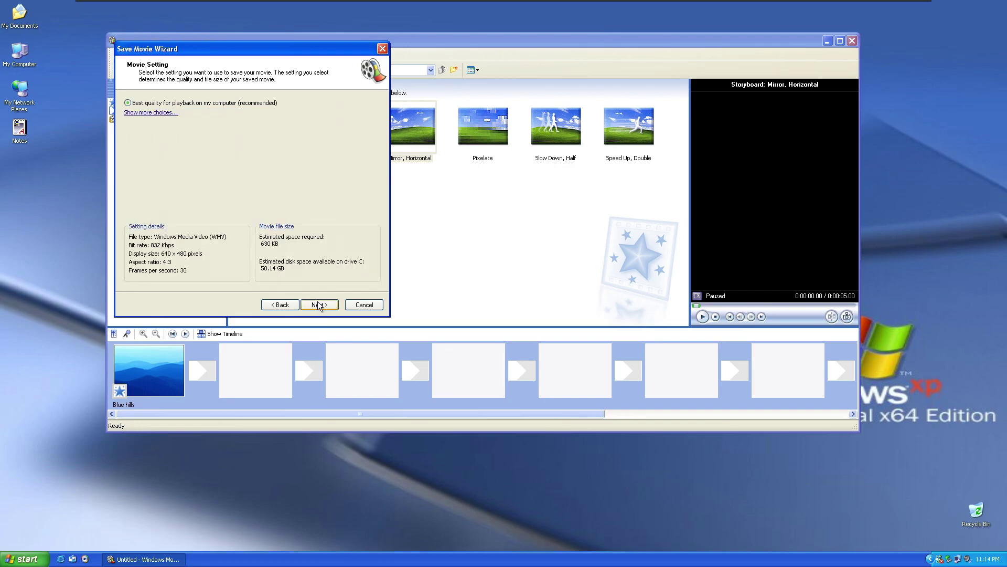
click(318, 303)
click(364, 305)
click(236, 192)
Step: Close Windows Movie Maker and log off from Windows
click(852, 41)
click(538, 317)
drag(283, 250, 306, 393)
click(23, 559)
click(127, 538)
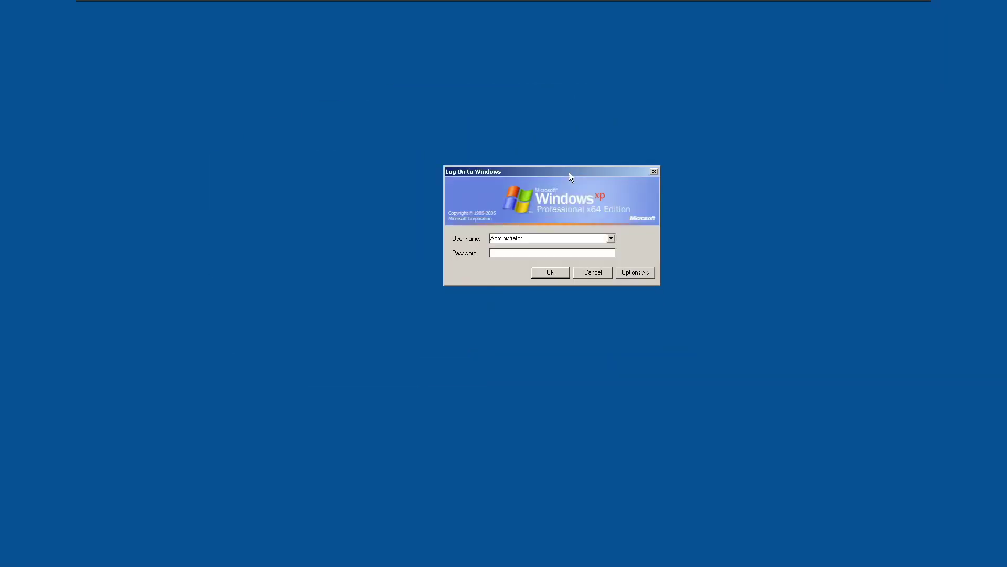
Step: Expand the logon options, inspect the Log on to list, and log on as Administrator
click(546, 252)
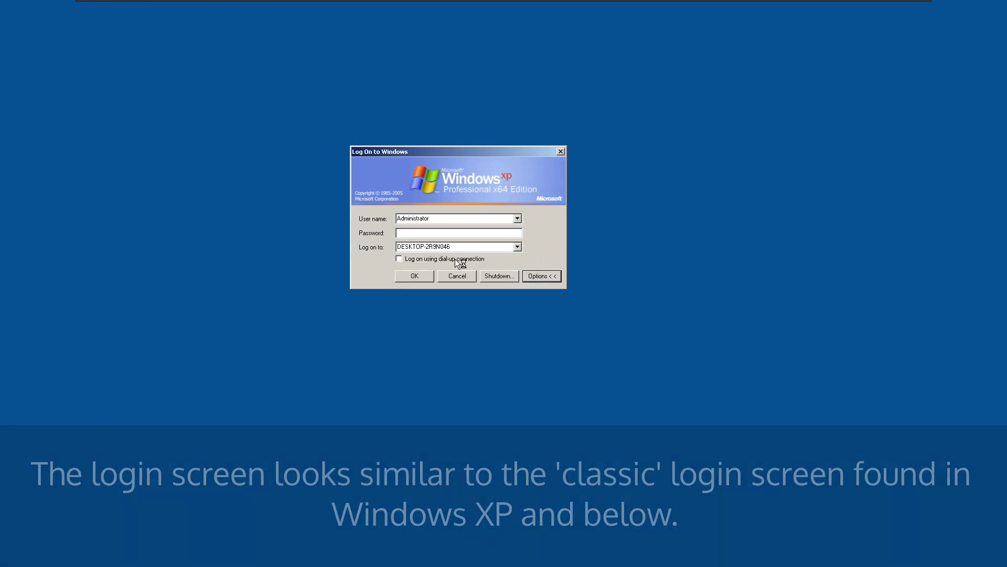
click(424, 246)
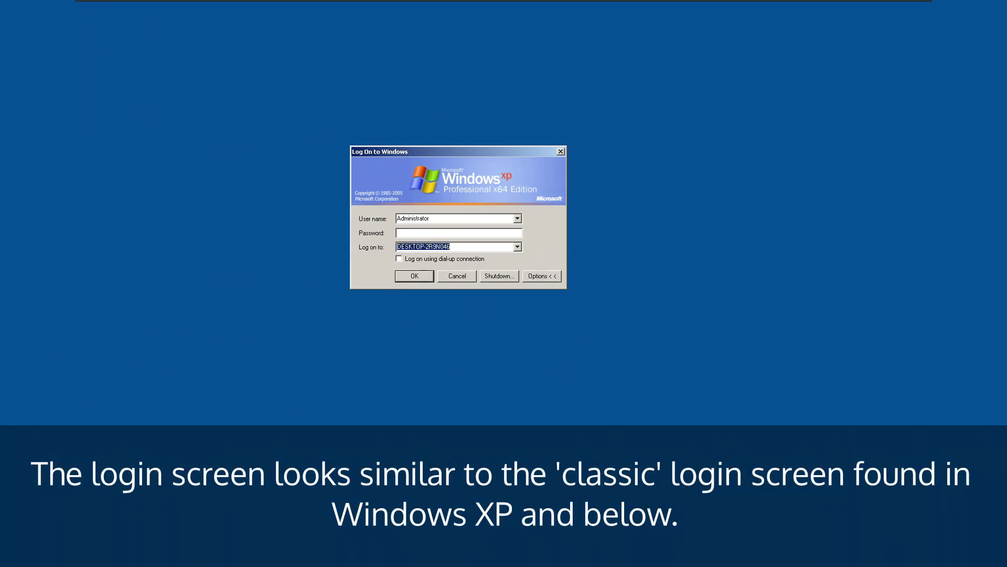
click(518, 247)
click(518, 247)
click(415, 276)
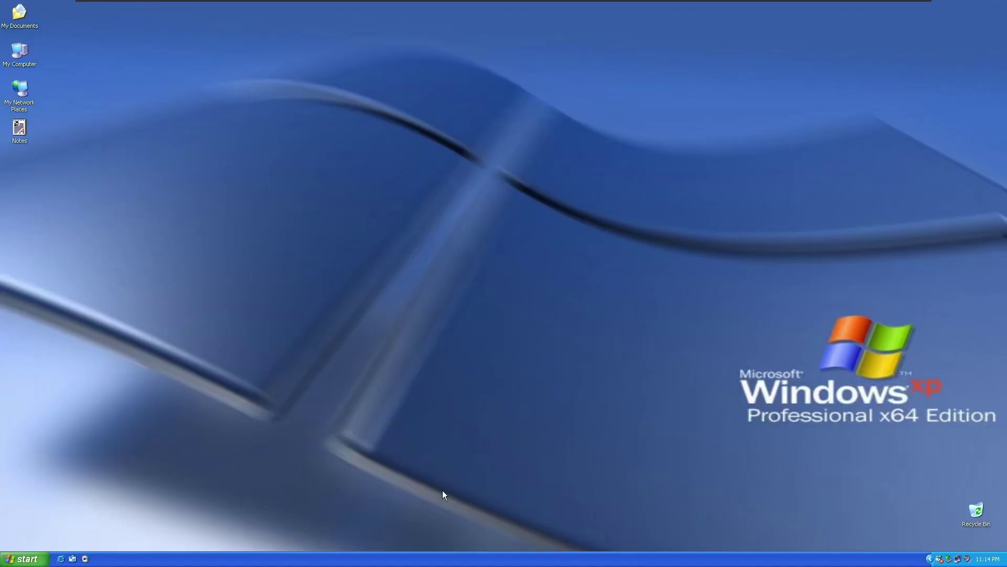
Step: Restart the computer
click(25, 559)
click(163, 548)
click(241, 518)
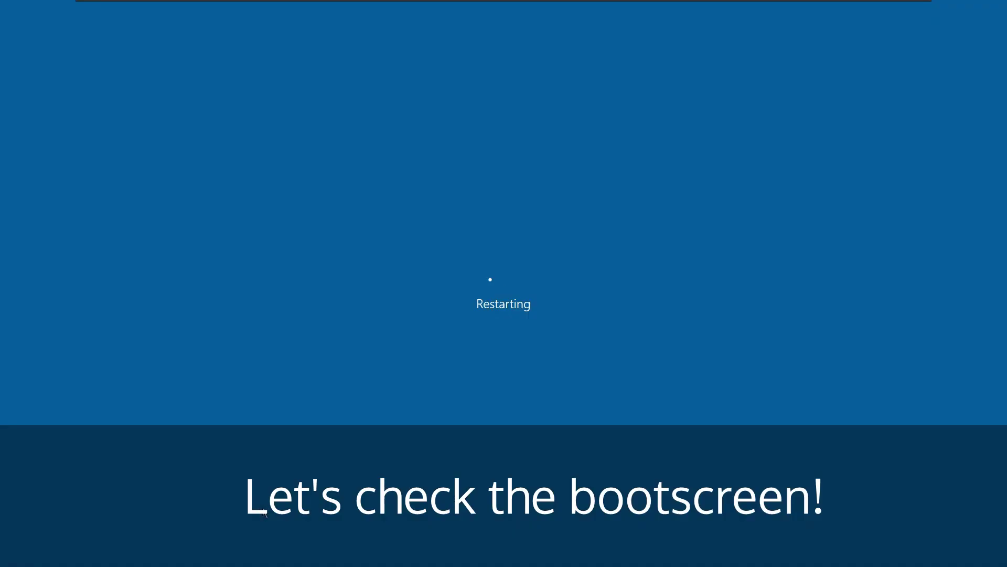